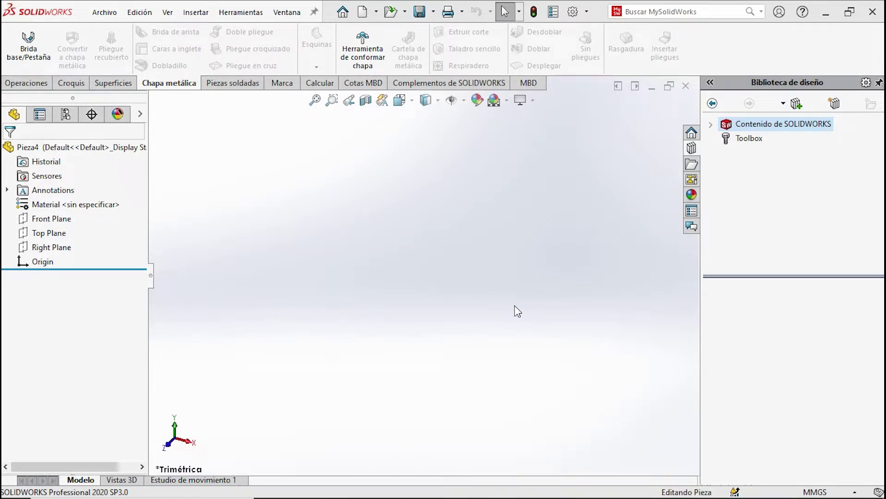
Step: Add the SOLIDWORKS 2020 'design library' folder as a new Design Library file location
click(833, 106)
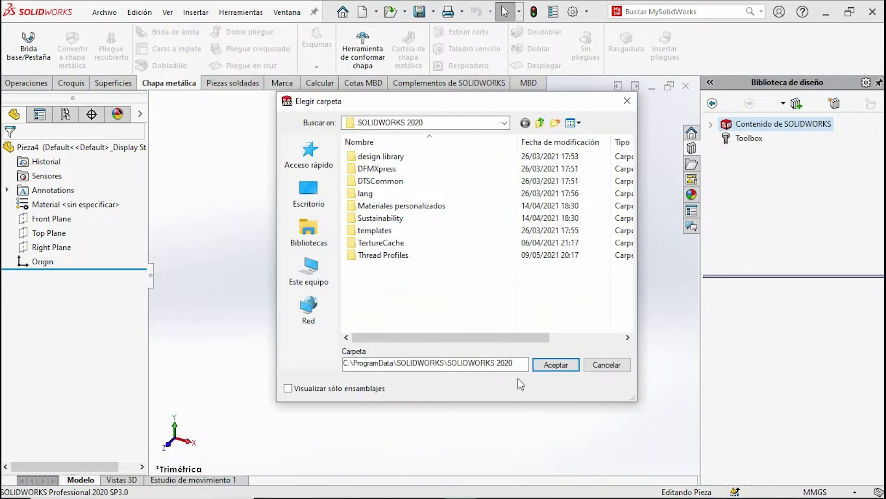
drag(514, 363, 345, 363)
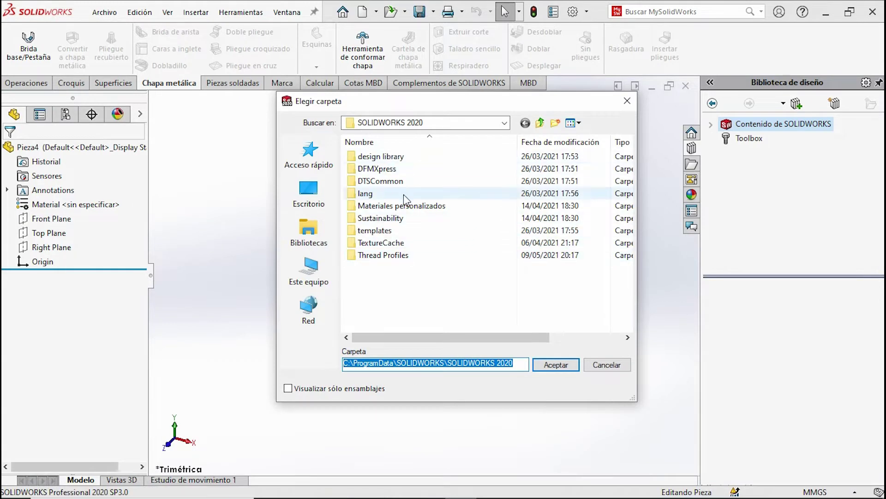
click(393, 159)
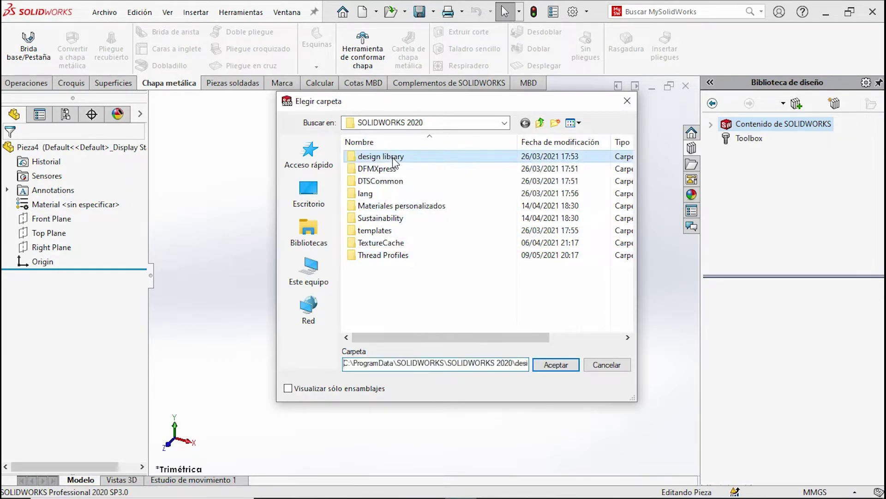
click(559, 367)
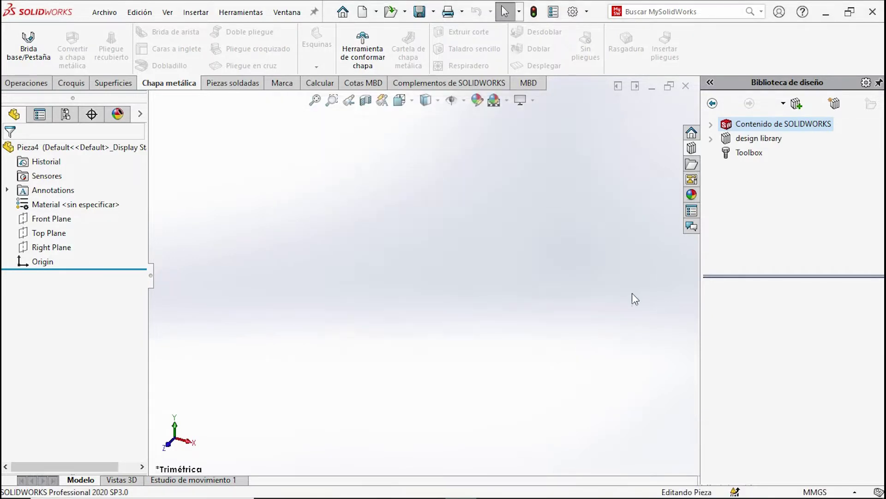
Step: Show the 'design library' folder contents, then browse Este equipo and cancel without adding another location
click(741, 140)
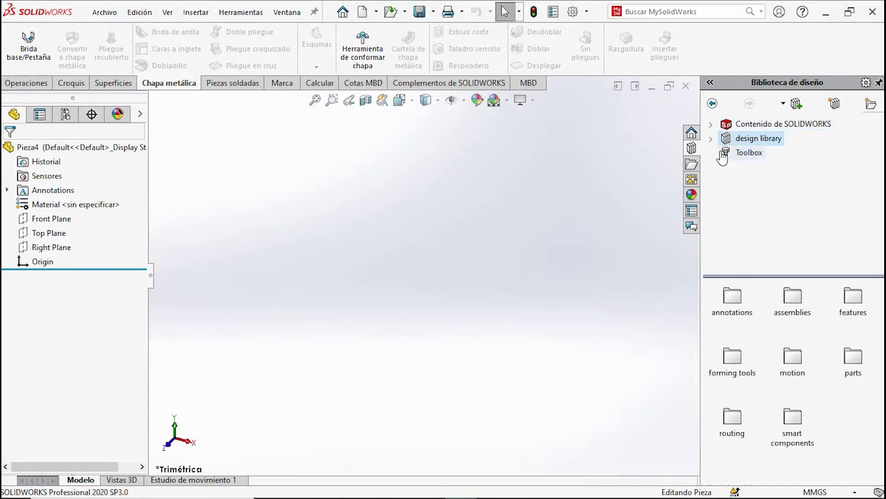
click(834, 104)
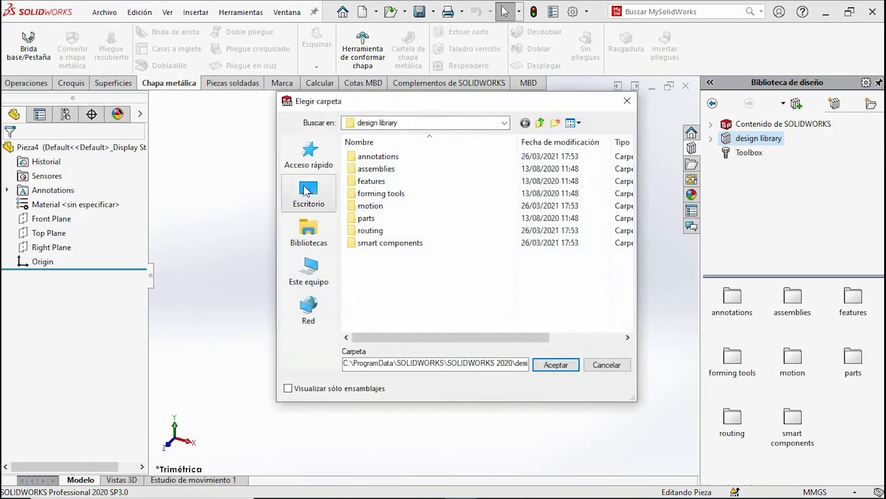
click(309, 270)
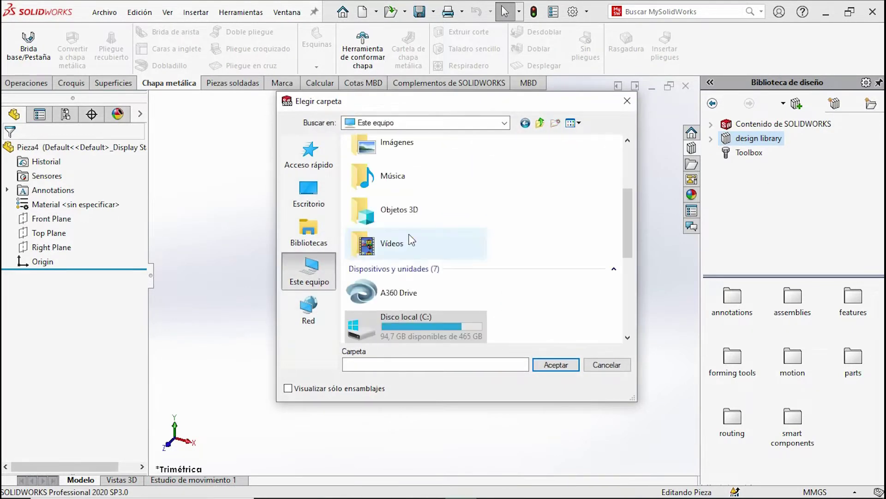
drag(631, 239, 559, 166)
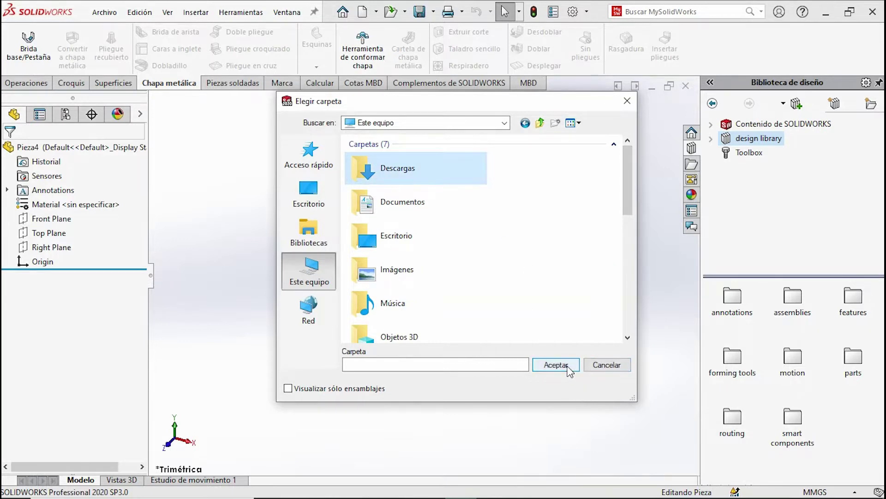
click(614, 365)
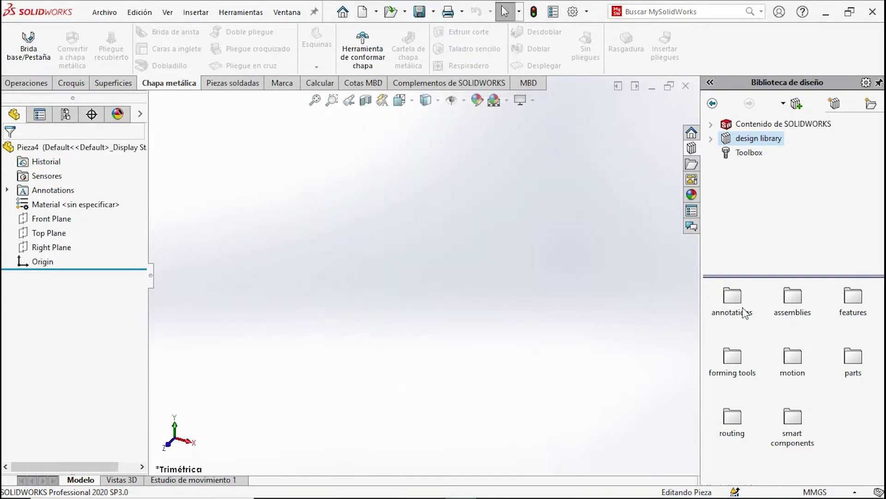
Step: Open the forming tools folder, then its lances folder, to list the bridge lance tool
click(738, 366)
double_click(737, 365)
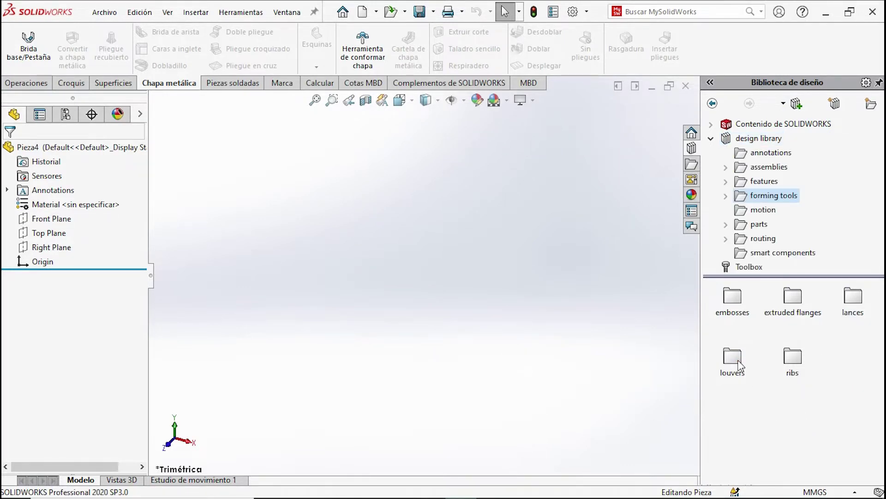
click(861, 301)
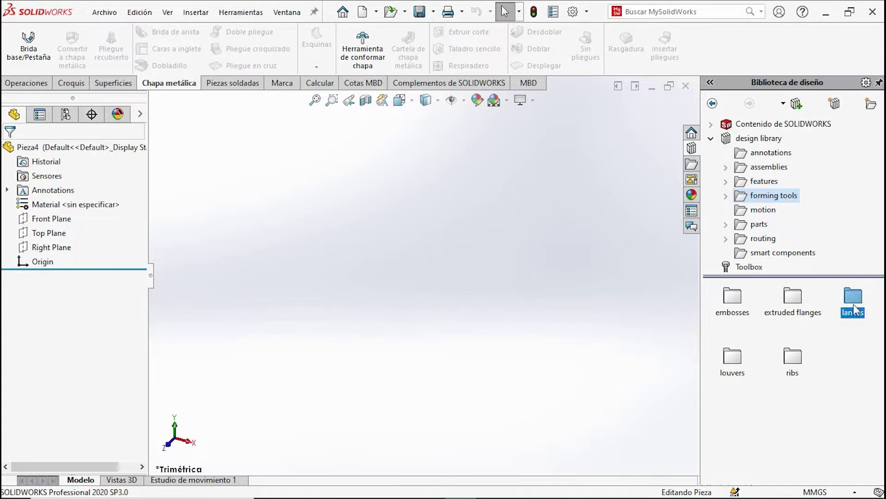
double_click(854, 304)
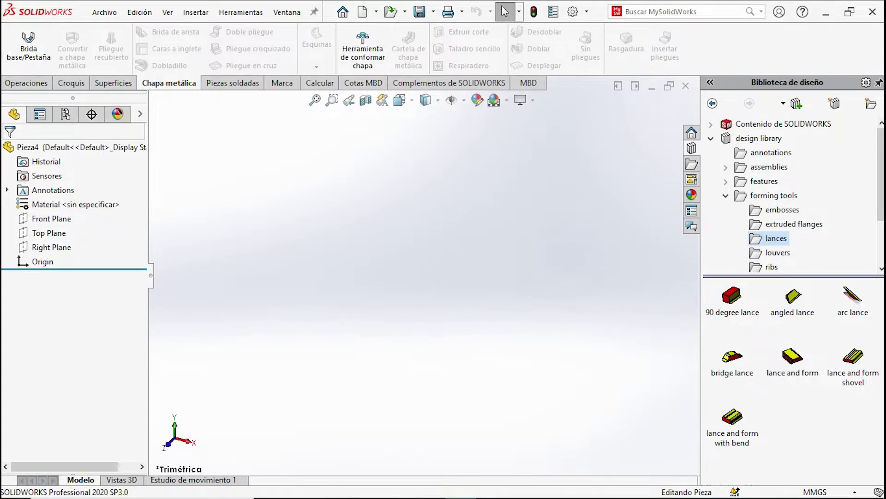
click(29, 49)
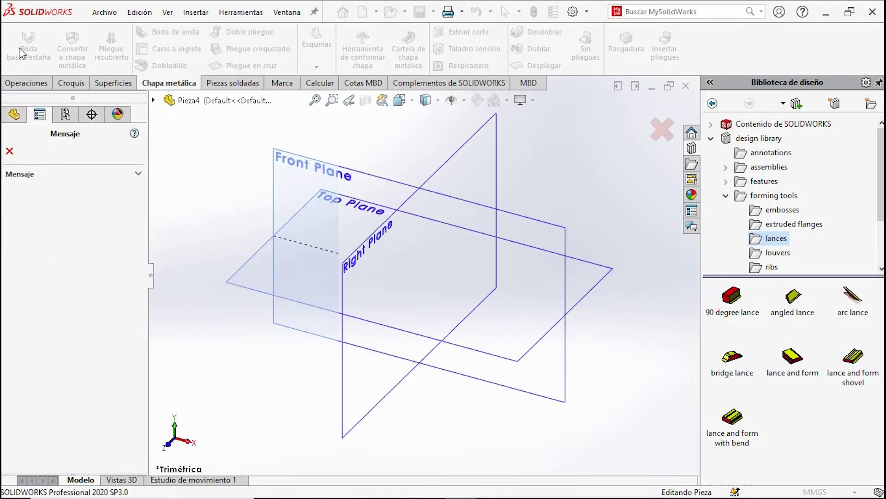
Step: Create a 5 mm-thick base flange from a centre rectangle at the origin on the Top Plane
click(296, 286)
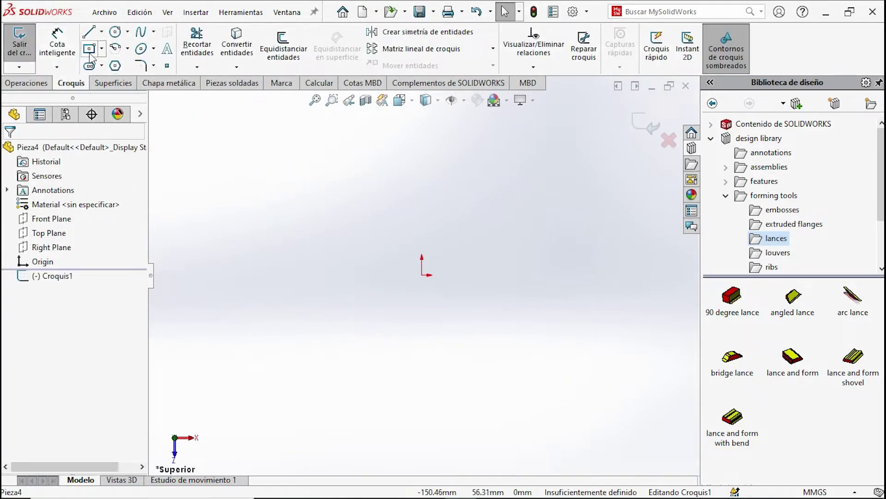
click(89, 49)
click(422, 275)
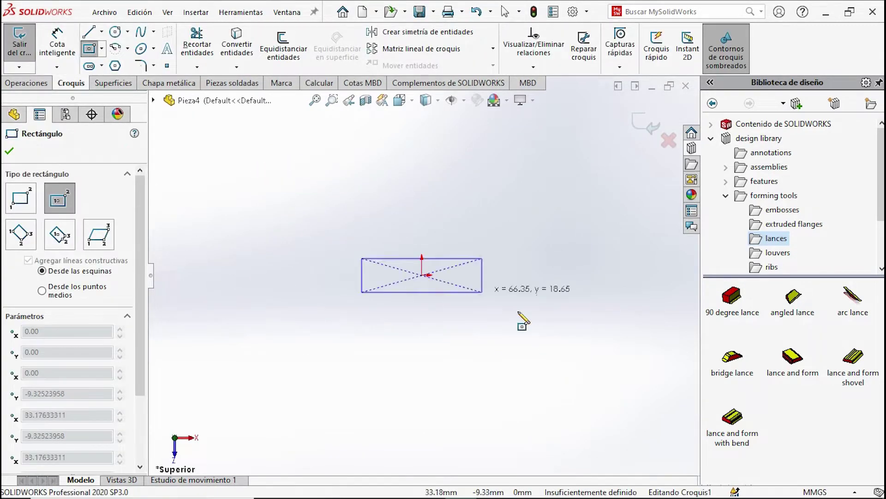
click(643, 371)
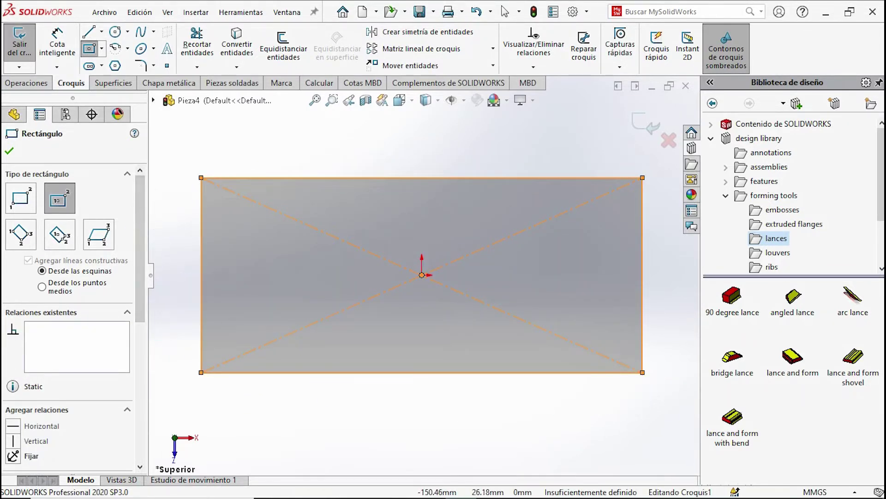
click(10, 153)
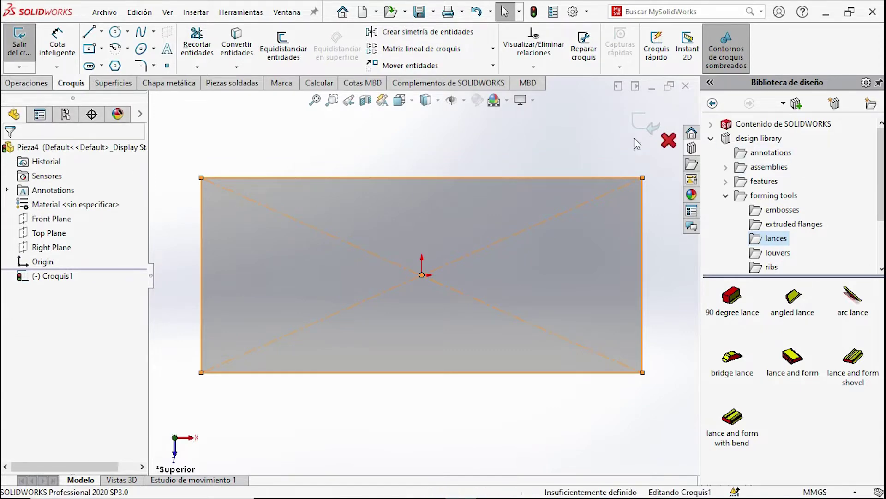
click(639, 127)
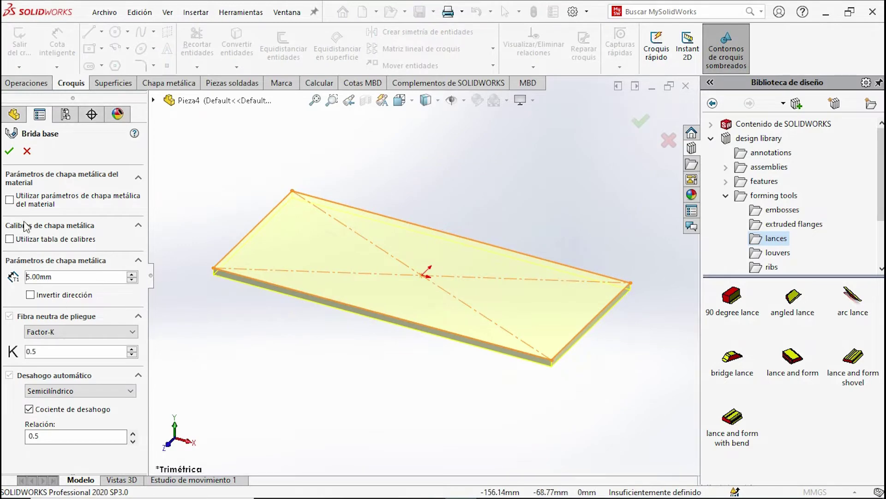
click(11, 153)
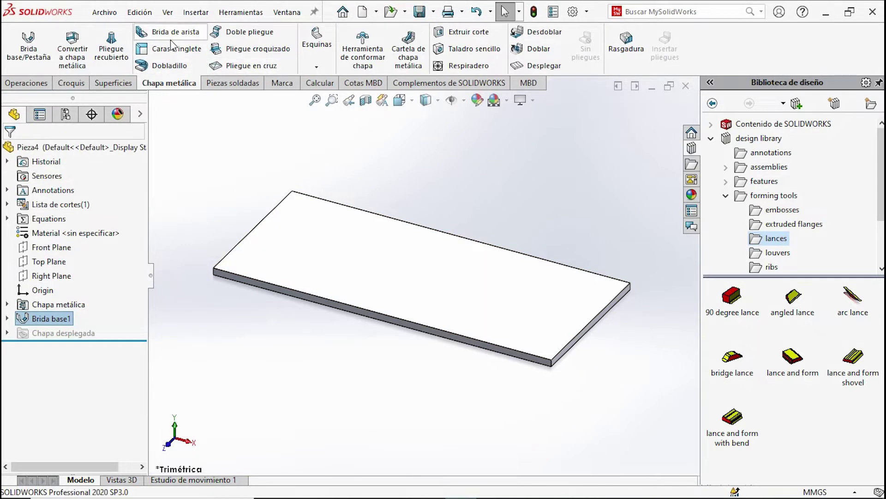
click(184, 39)
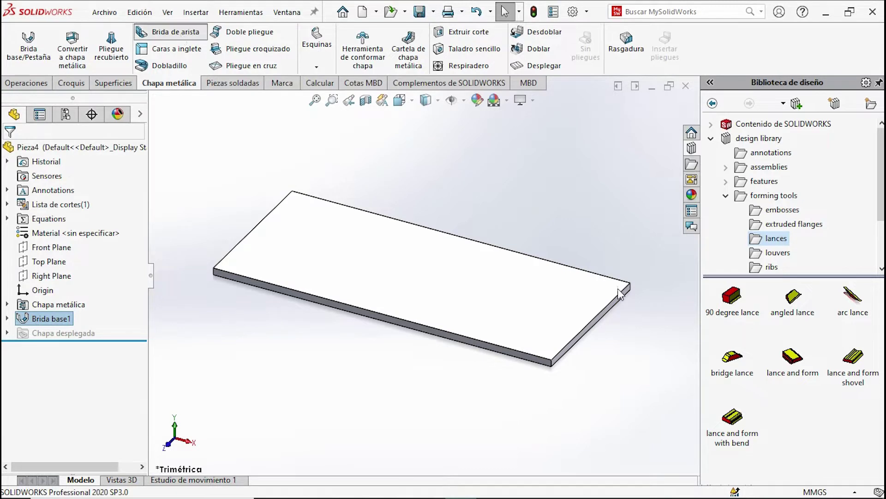
Step: Add an 80 mm edge flange at 90° along the plate's back edge
click(575, 273)
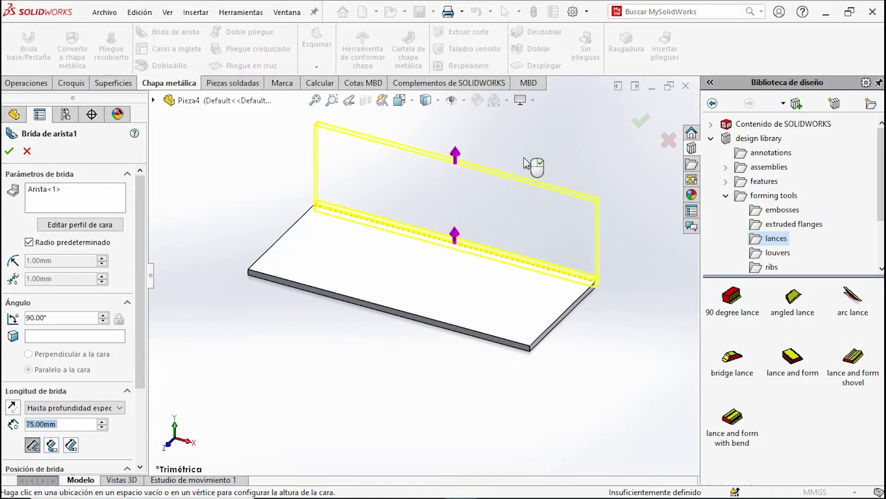
key(z)
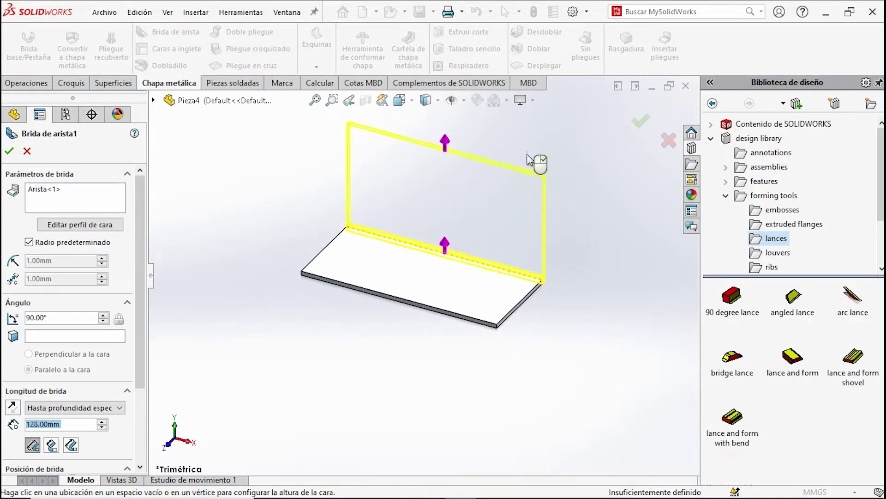
click(509, 180)
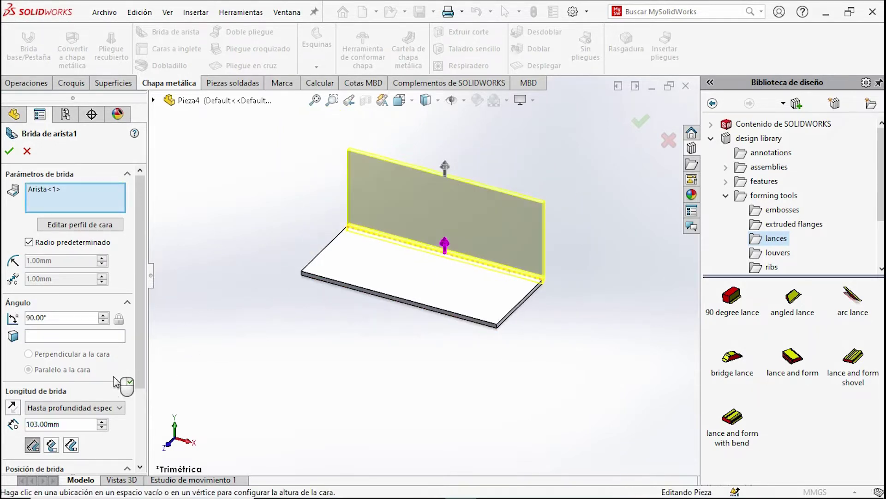
click(70, 427)
text(8)
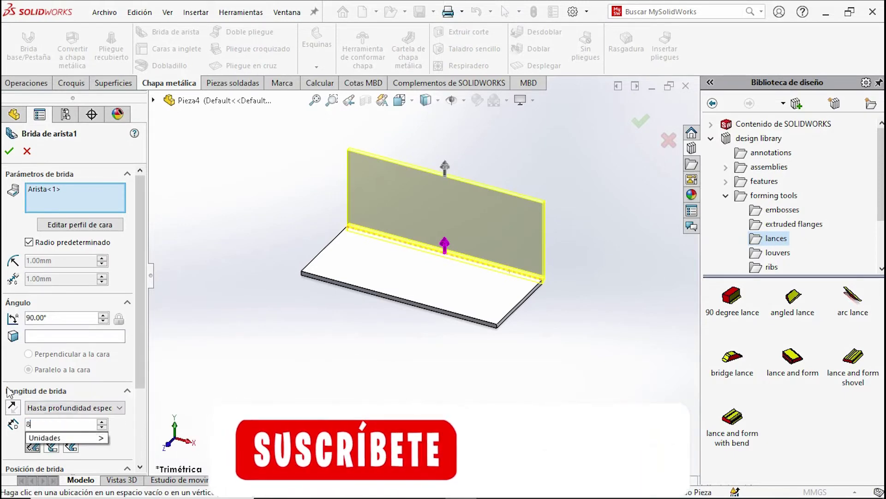
text(,0)
key(Return)
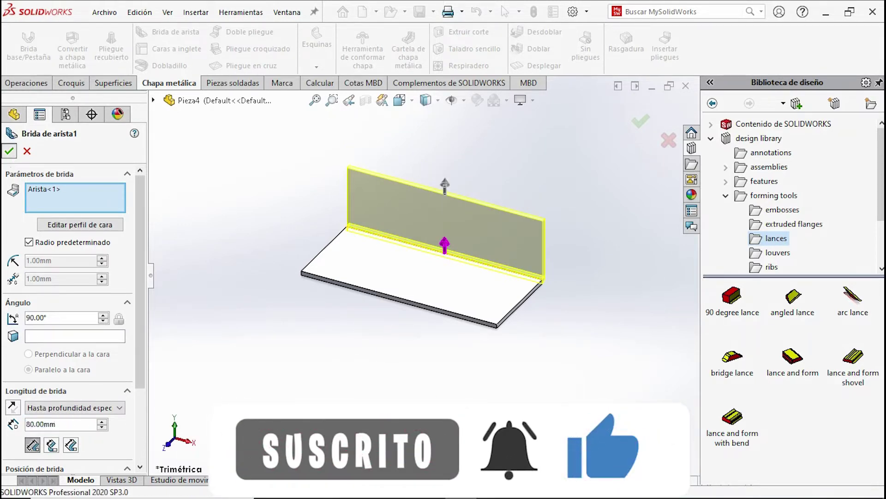
key(Return)
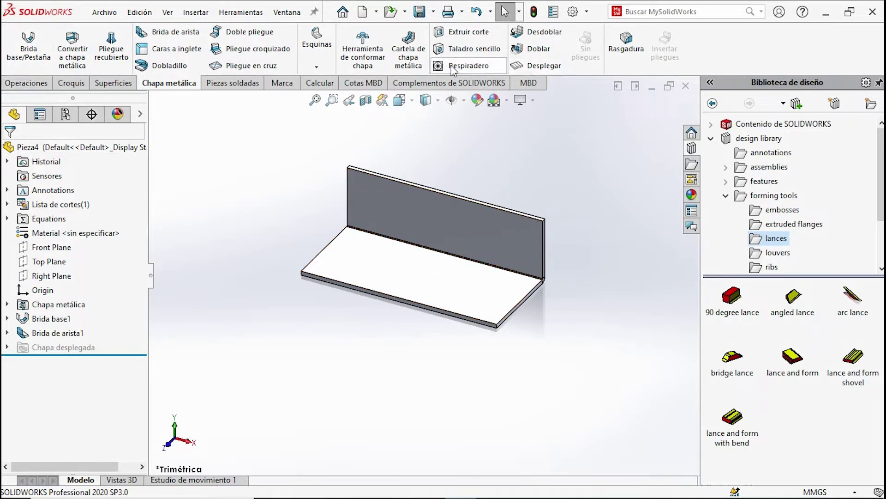
Step: Start a sketch on the vertical flange face, viewed normal to it
click(72, 82)
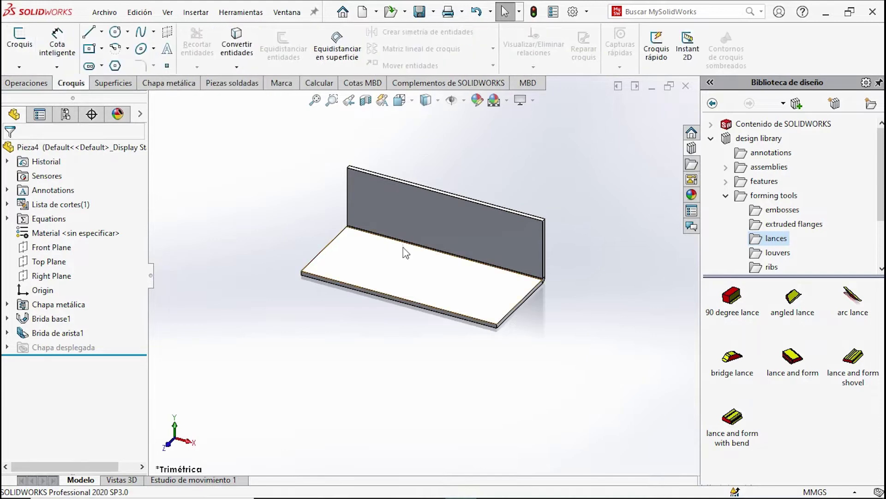
click(431, 238)
click(19, 42)
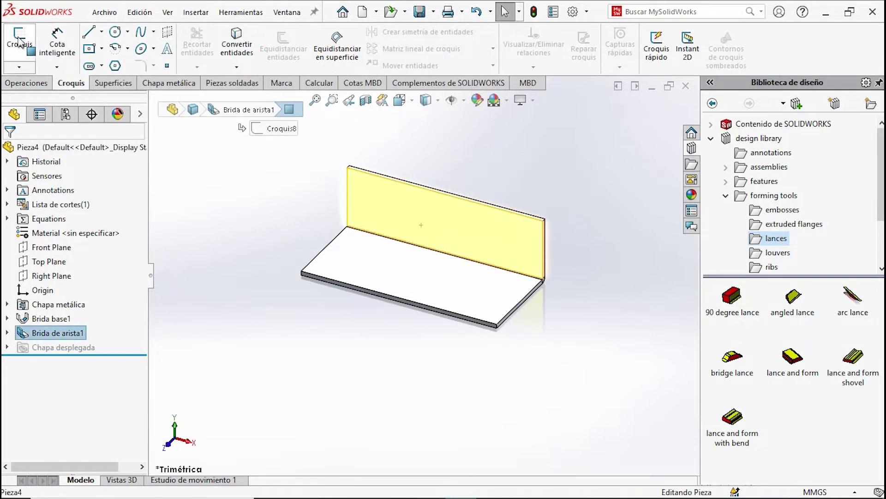
click(115, 31)
key(ctrl+8)
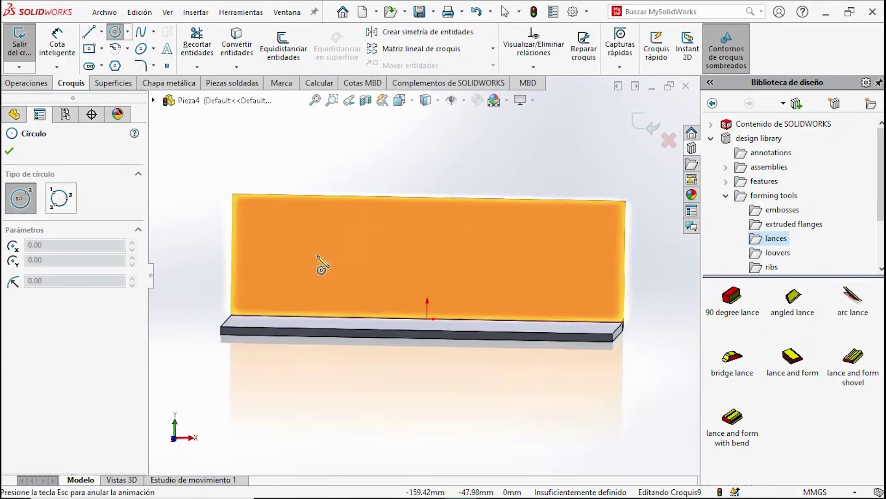
Step: Draw three concentric circles (outer, middle, small inner) sharing one centre above the origin
click(422, 269)
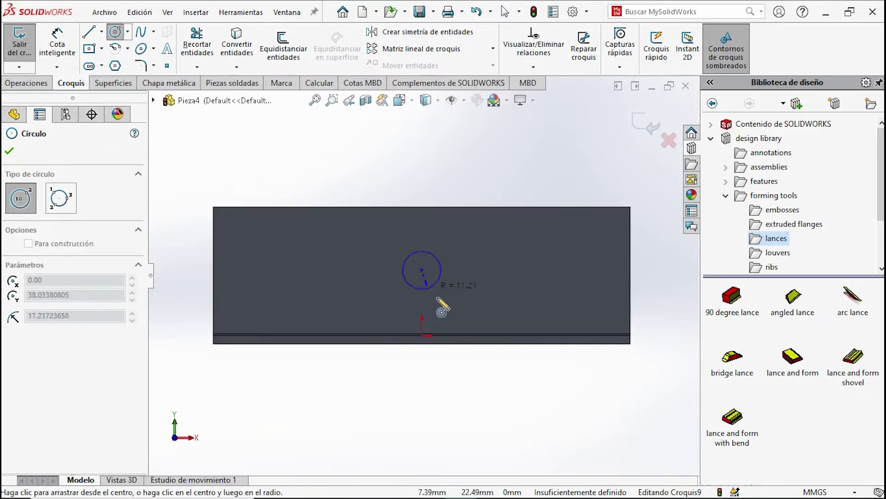
click(452, 315)
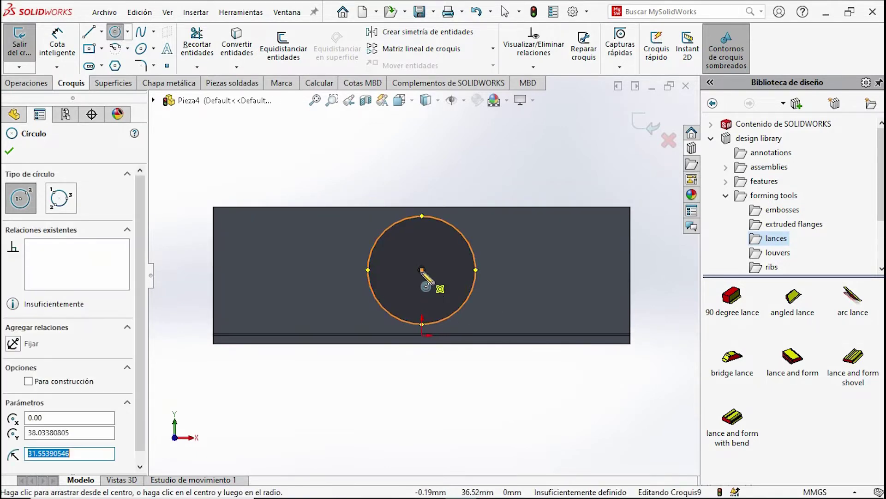
click(421, 270)
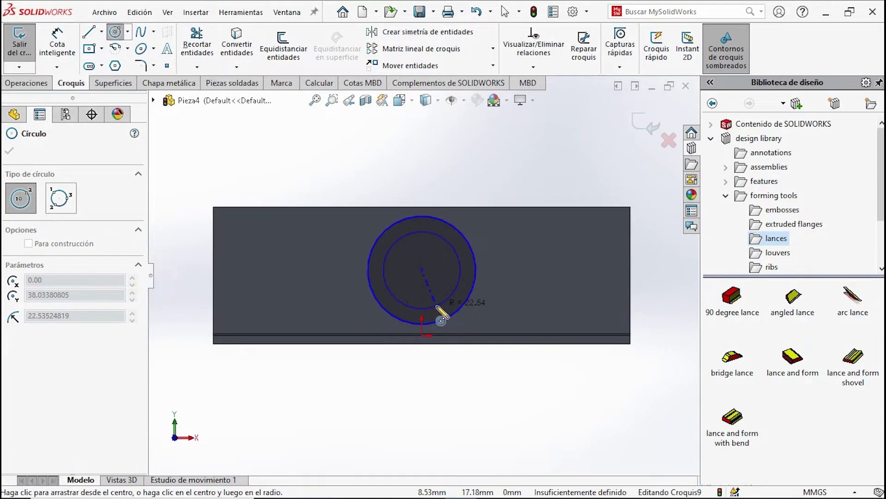
click(437, 305)
click(422, 269)
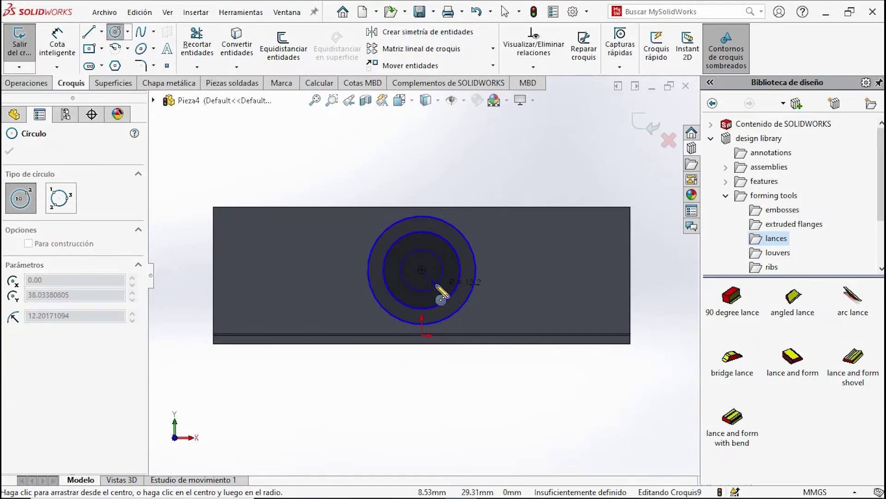
click(433, 281)
key(Escape)
key(Escape)
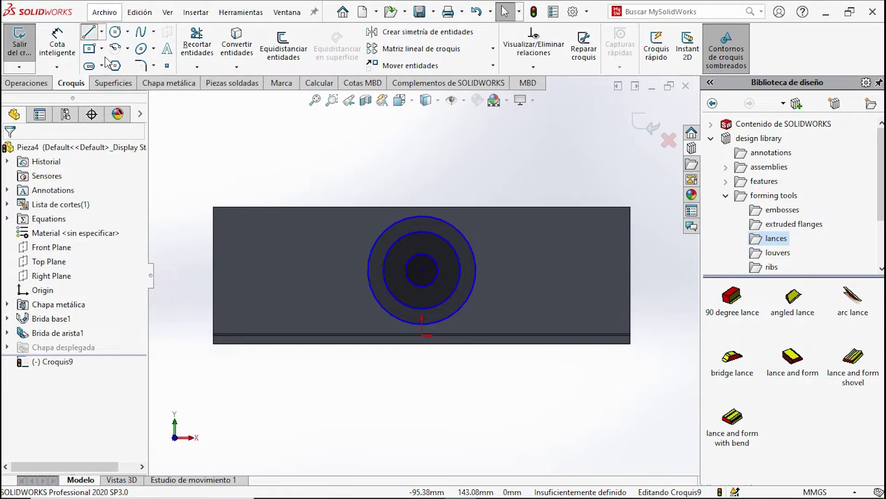
Step: Draw a vertical line through the centre spanning the outer circle's bottom to top
click(89, 32)
click(422, 324)
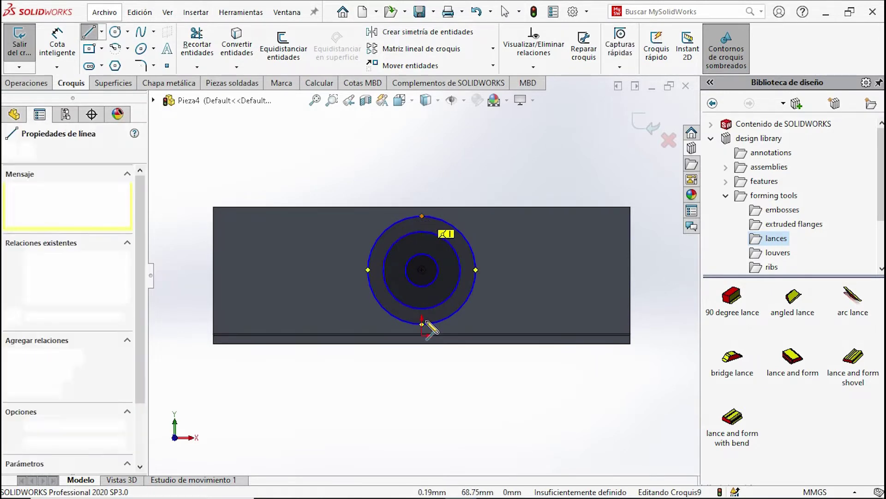
click(421, 215)
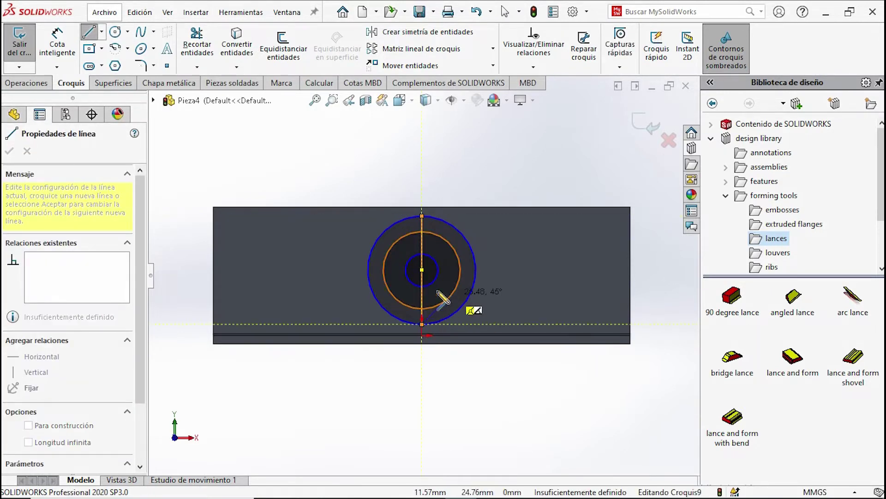
key(Escape)
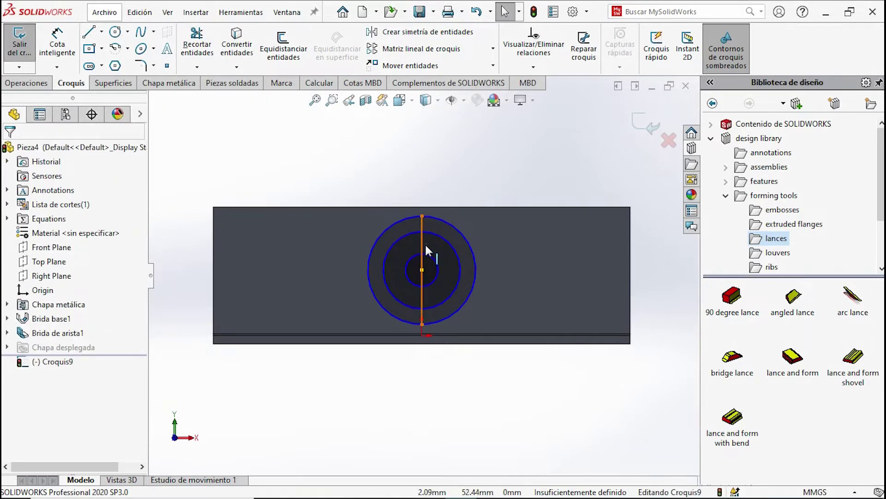
Step: Circular-pattern the vertical line three times around the circles' centre to form spokes
click(423, 246)
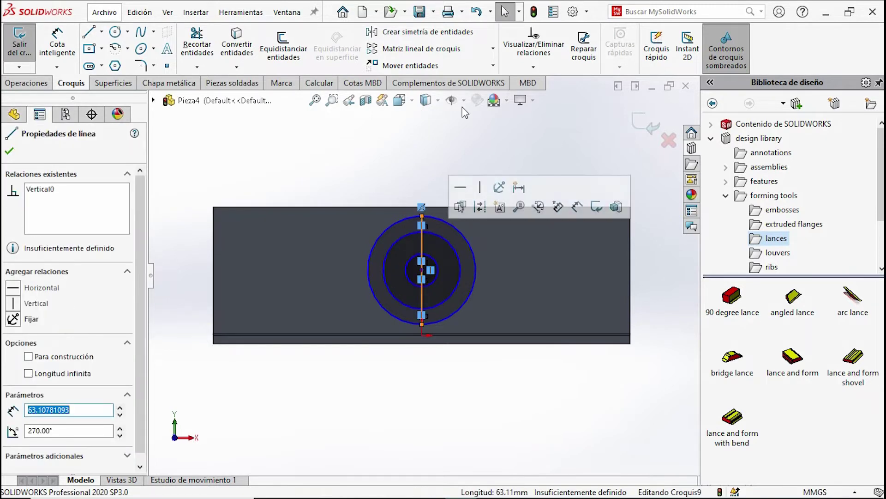
click(493, 49)
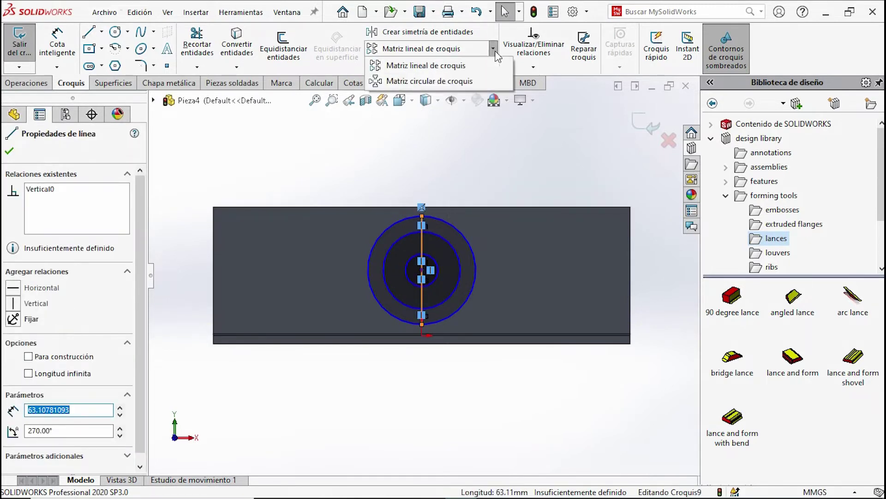
click(466, 81)
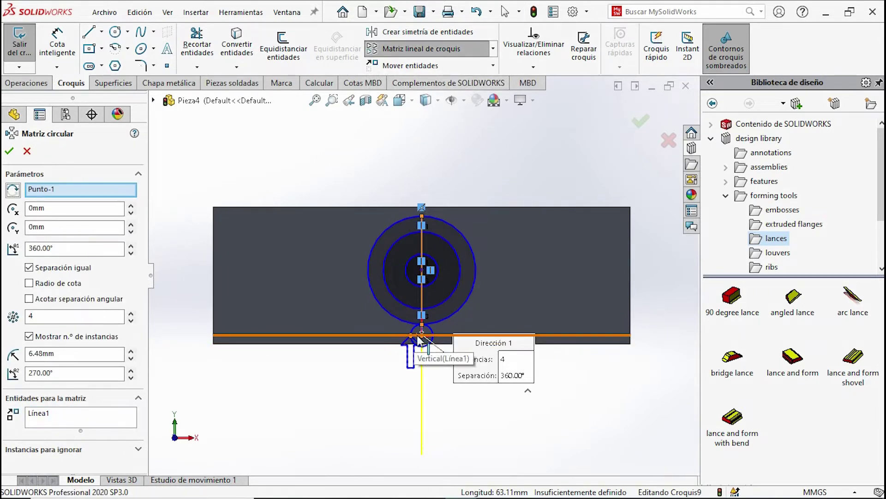
right_click(79, 196)
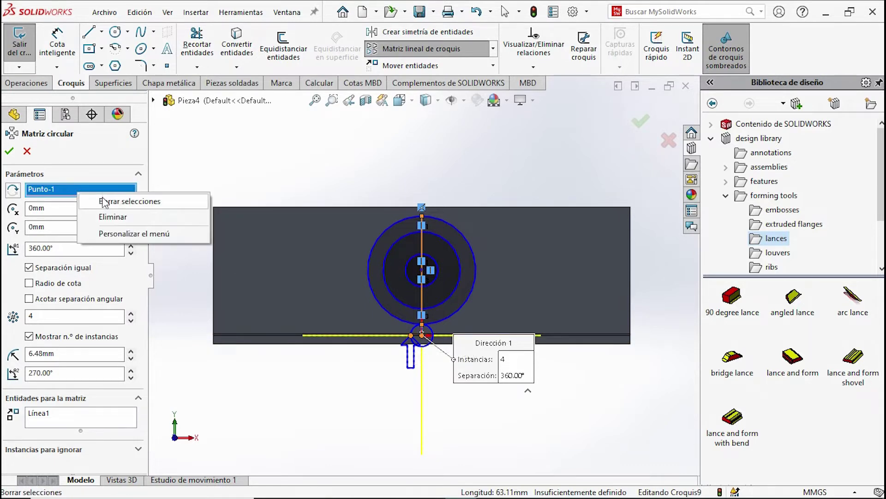
click(105, 200)
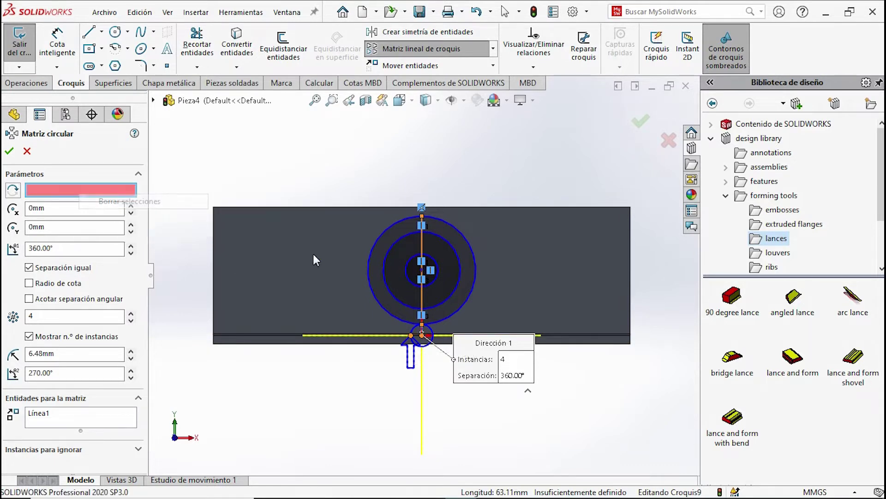
click(421, 271)
double_click(67, 317)
text(3)
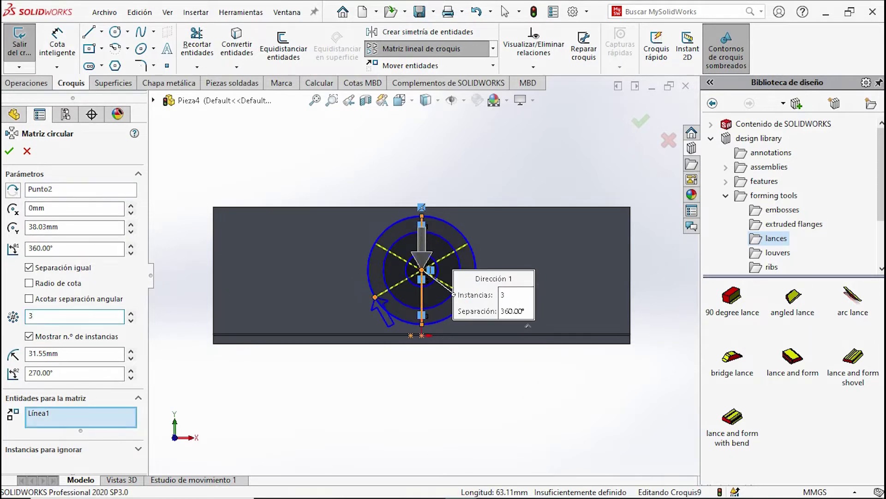
click(8, 151)
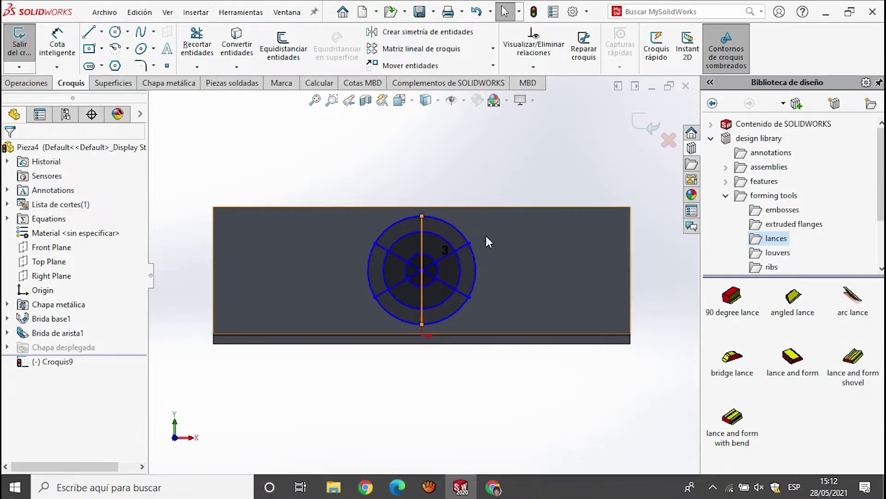
Step: Switch to isometric view and start the Sheet Metal Respiradero (vent) command
key(ctrl+7)
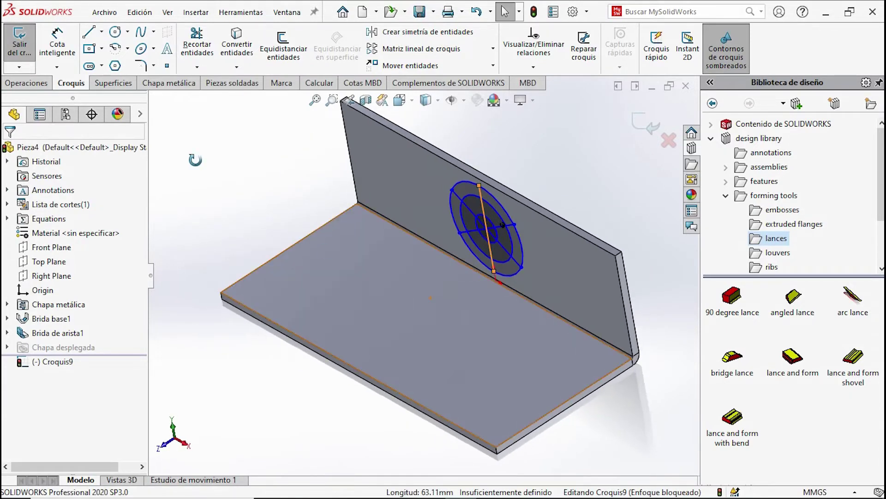
click(12, 86)
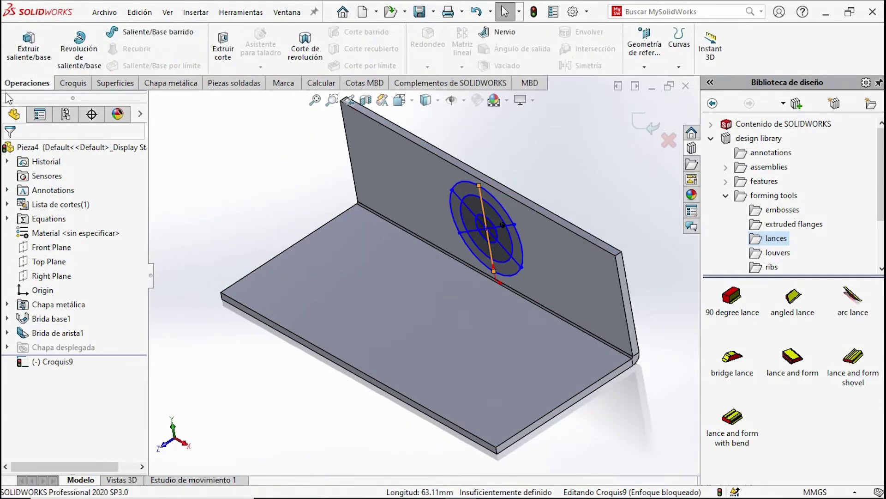
click(179, 88)
click(465, 70)
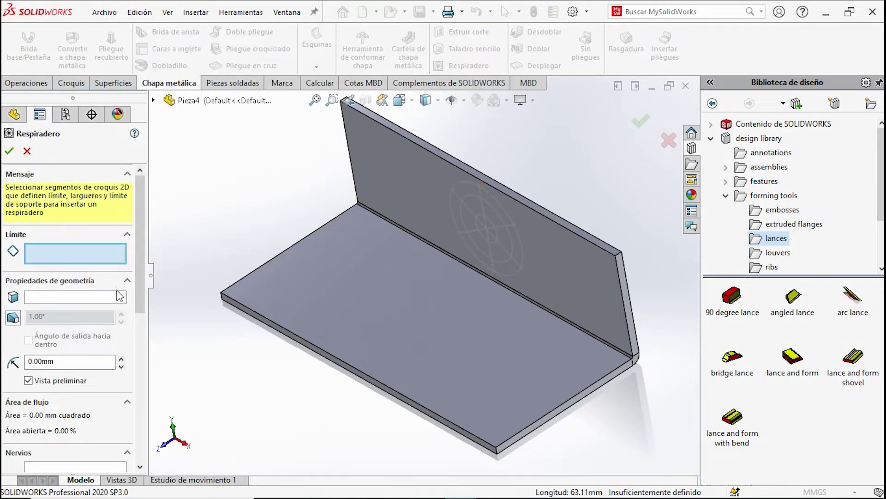
Step: Select the outer circle as the vent's boundary
middle_drag(257, 396, 146, 273)
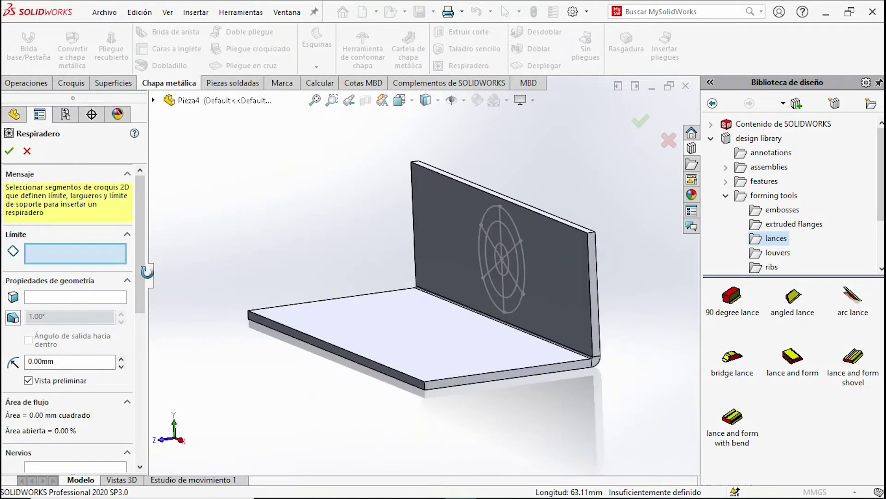
scroll(542, 219, down, 3)
scroll(511, 262, down, 3)
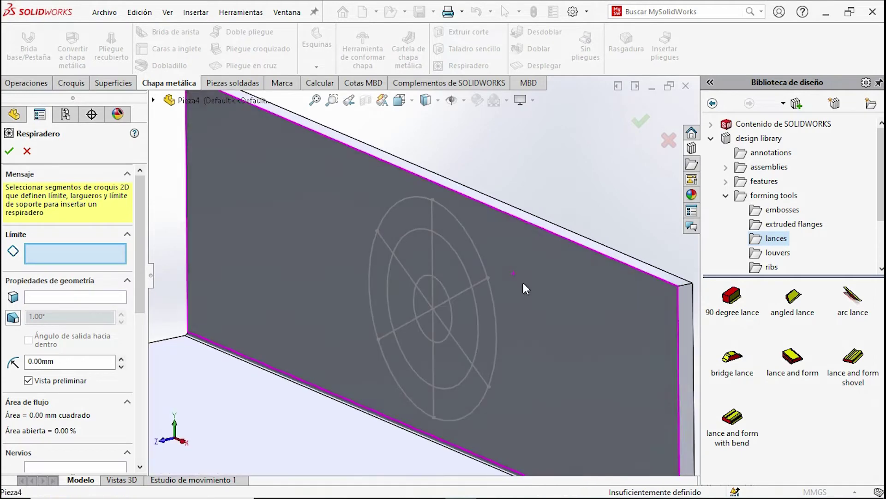
click(475, 251)
scroll(464, 381, up, 3)
middle_drag(464, 381, 489, 358)
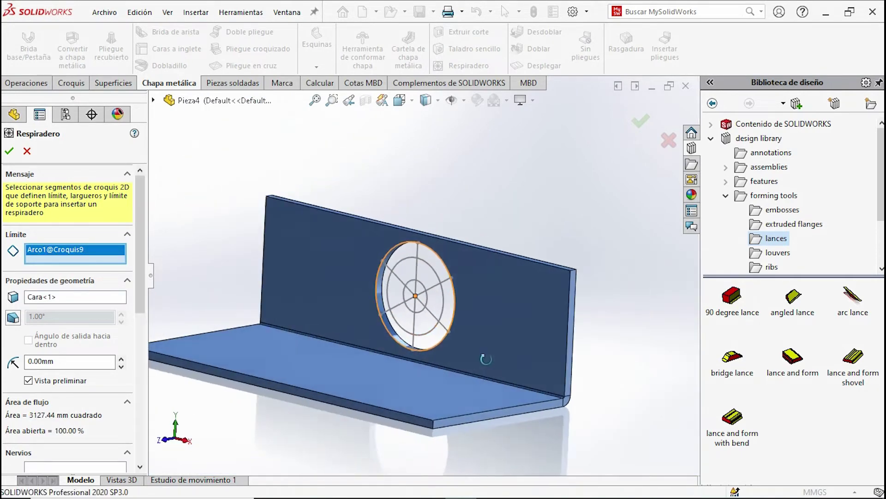
drag(140, 226, 129, 329)
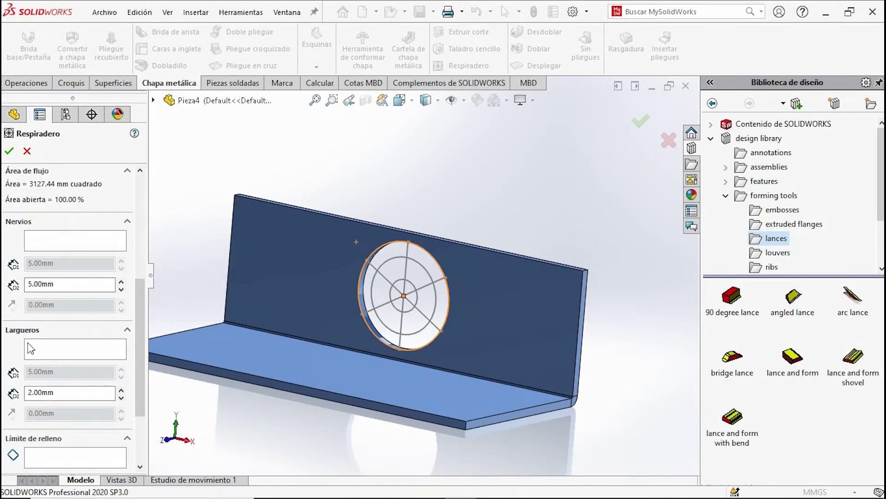
Step: Set the three spoke lines as 2 mm spars and a concentric circle as a 3 mm rib
click(49, 346)
click(408, 264)
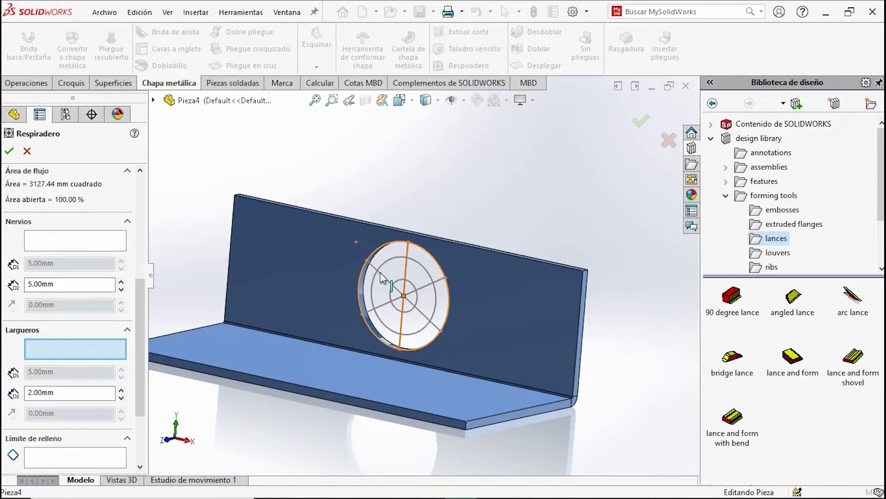
click(449, 317)
middle_drag(450, 317, 381, 318)
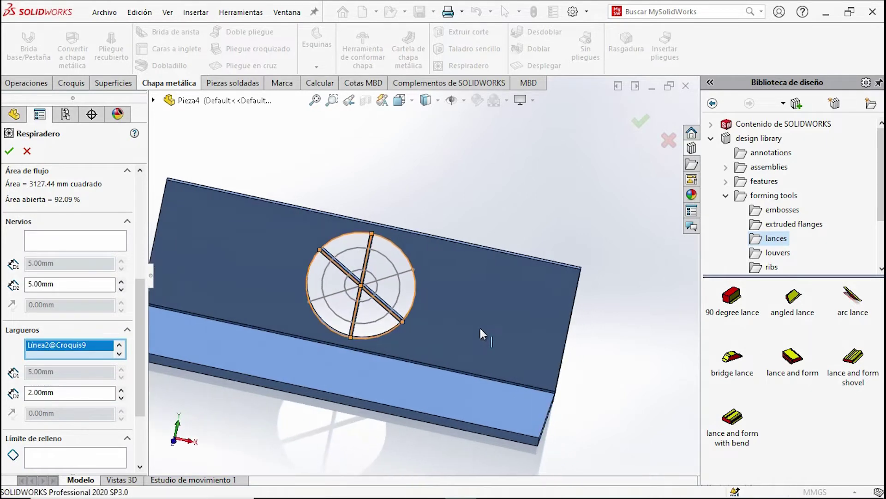
click(333, 297)
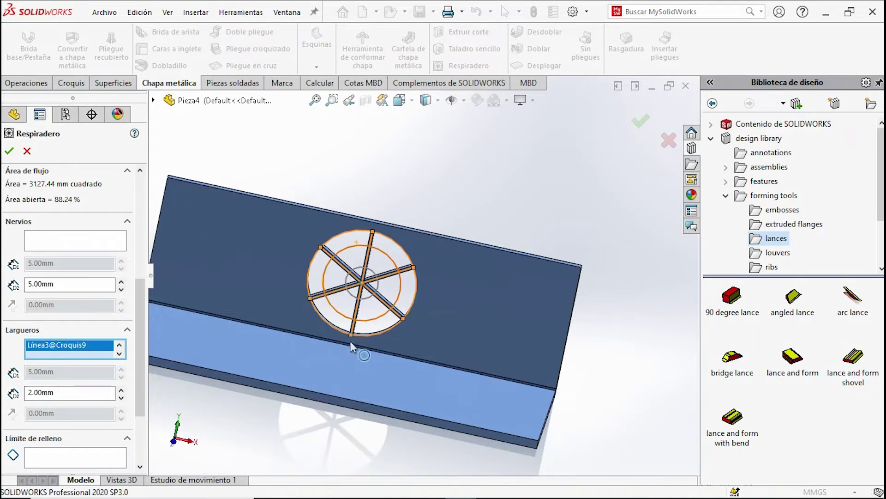
click(48, 249)
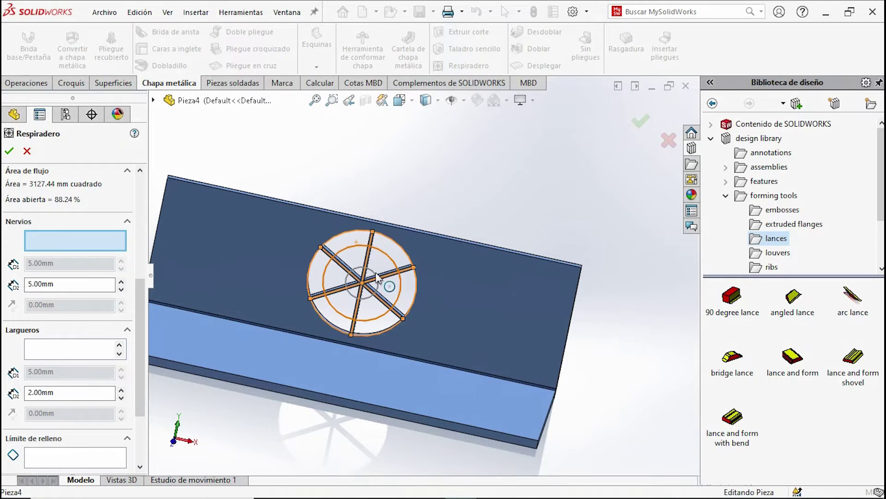
click(389, 254)
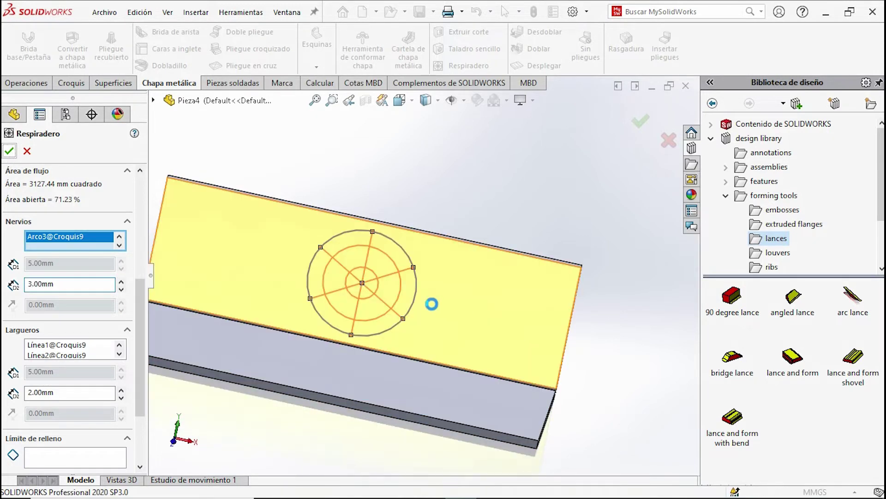
scroll(387, 296, down, 3)
mouse_move(389, 290)
middle_down()
mouse_move(428, 350)
mouse_move(560, 320)
middle_up()
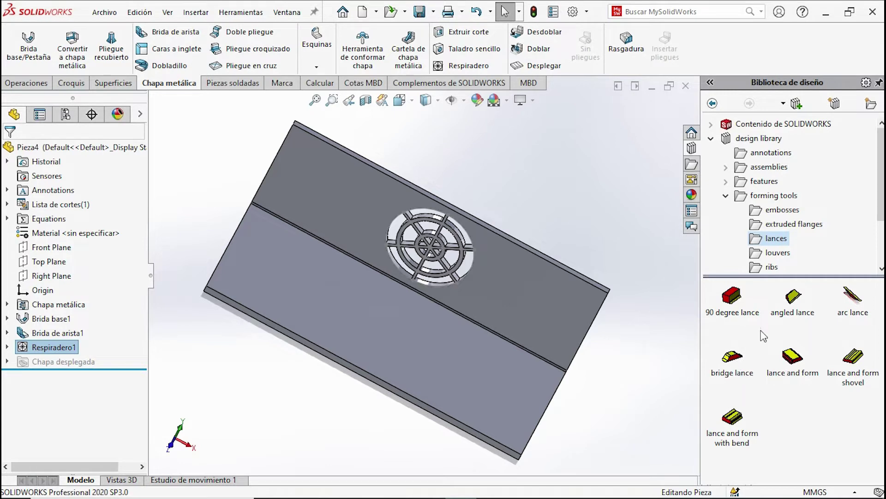
Step: Drop the bridge lance forming tool onto the base face, flipped to form toward the other side
drag(738, 364, 447, 355)
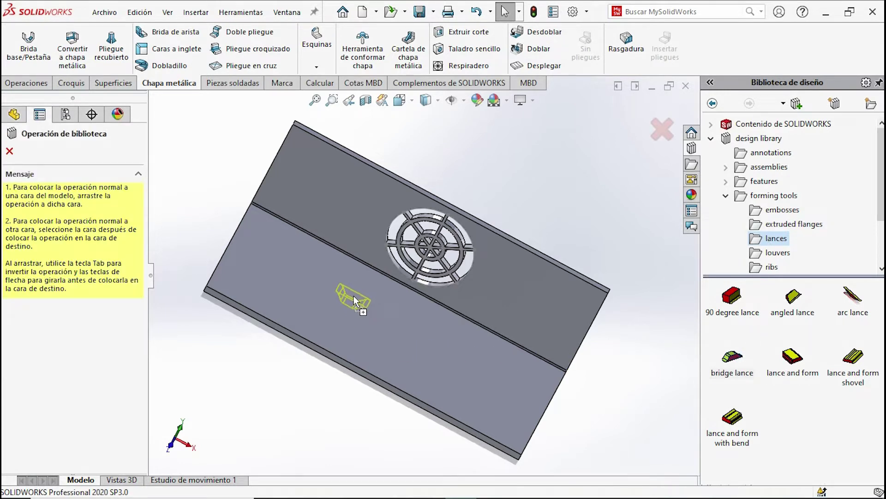
drag(353, 295, 354, 295)
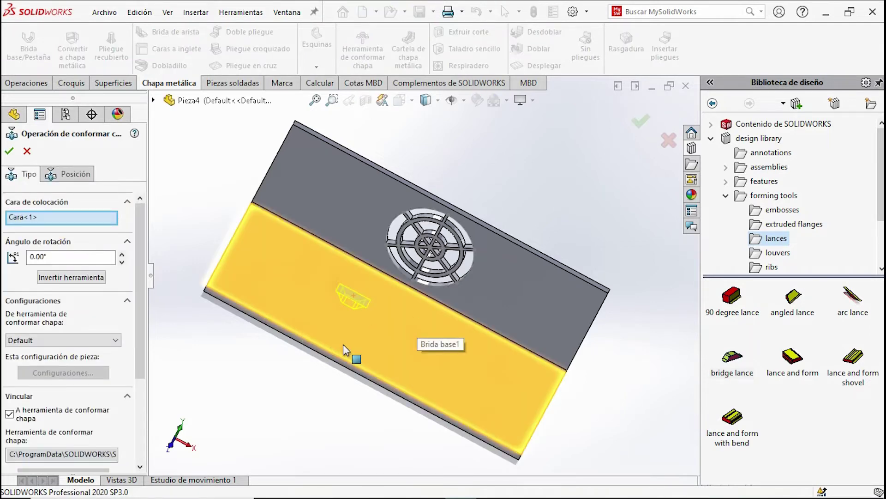
middle_drag(370, 297, 366, 321)
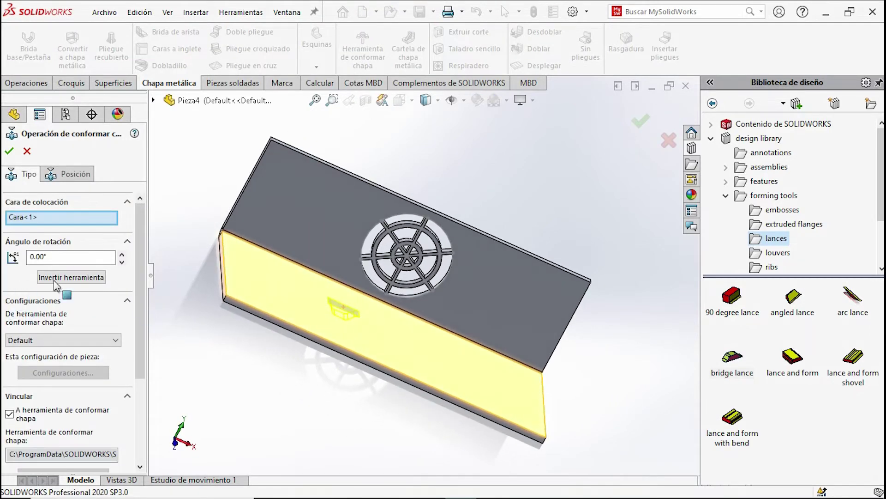
mouse_move(372, 358)
middle_down()
mouse_move(403, 253)
mouse_move(384, 329)
mouse_move(362, 368)
middle_up()
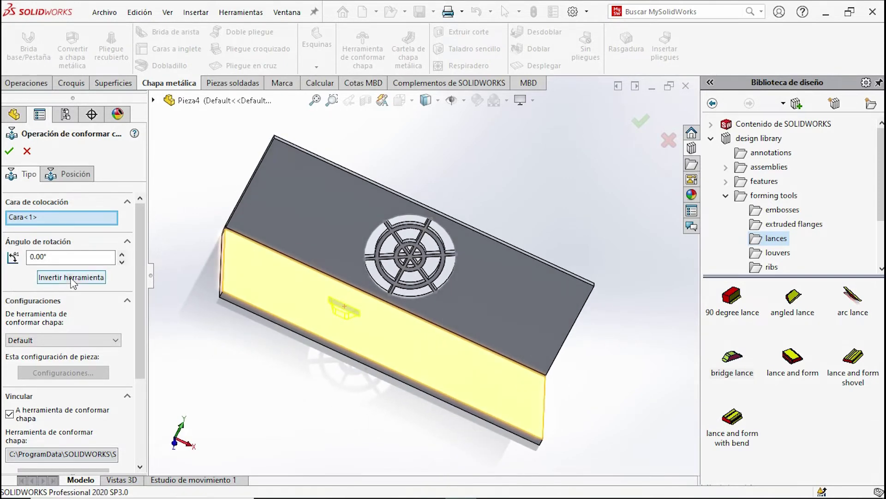
click(70, 278)
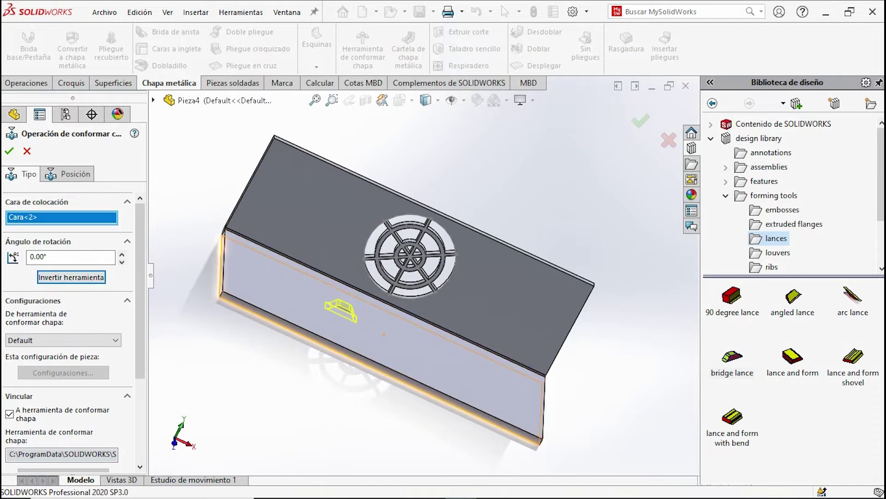
click(16, 150)
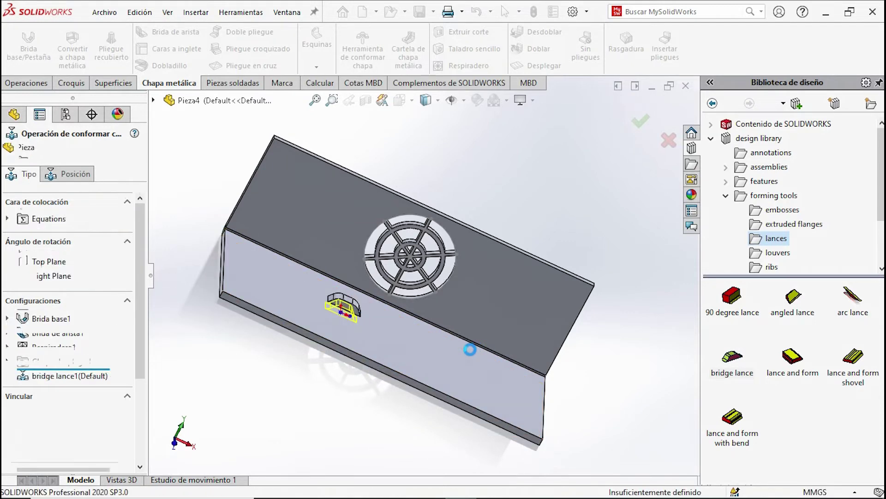
mouse_move(425, 344)
middle_down()
mouse_move(400, 364)
mouse_move(371, 275)
mouse_move(355, 278)
middle_up()
scroll(371, 275, down, 3)
scroll(371, 275, down, 2)
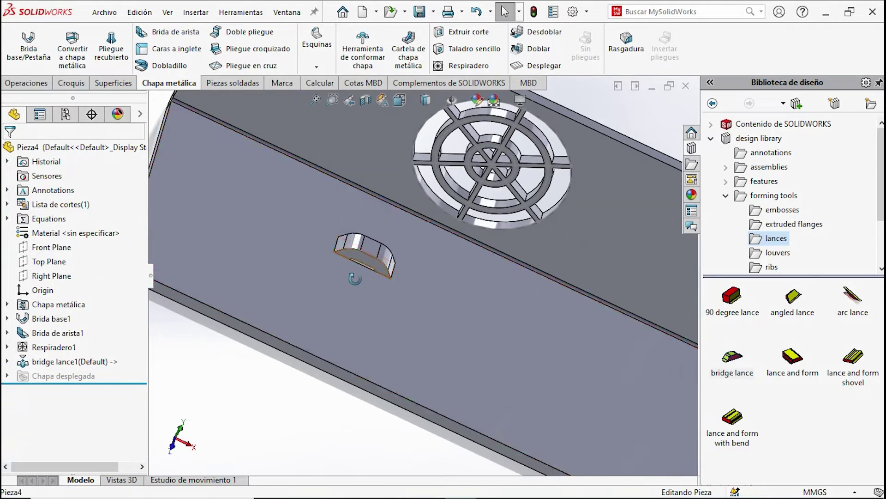
Step: Edit bridge lance1 and dimension its centre point 40 mm from the plate's back edge
right_click(74, 360)
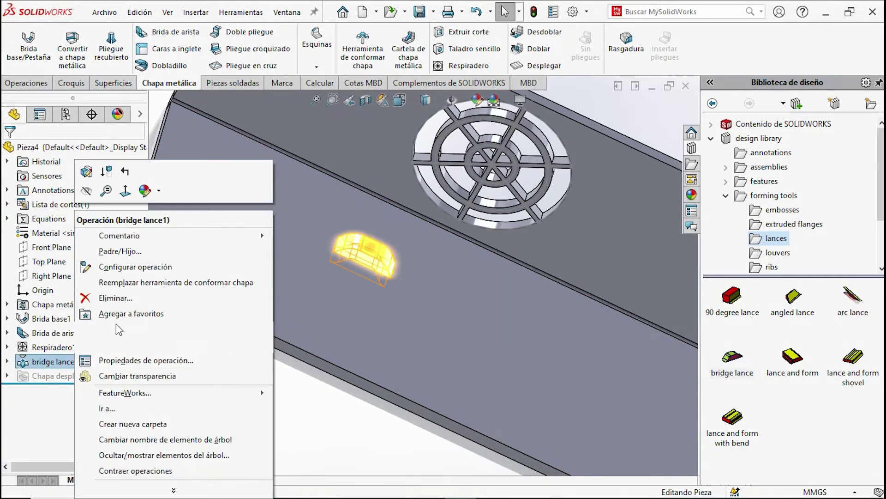
click(87, 175)
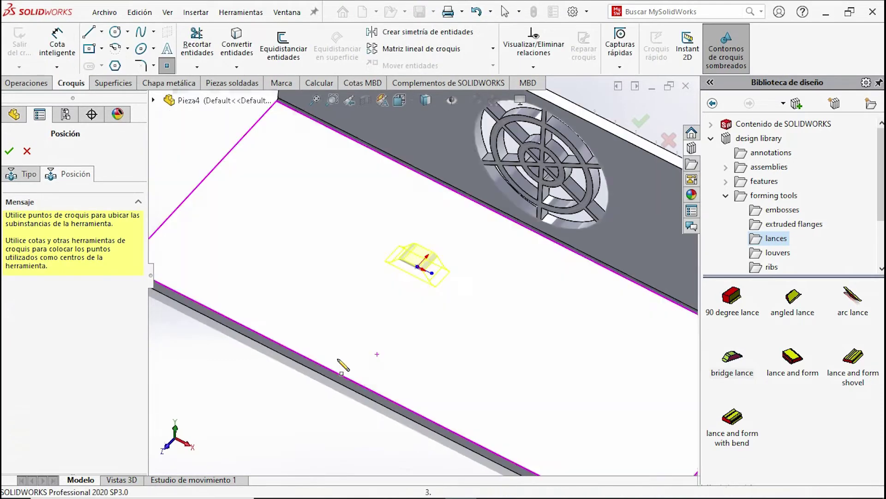
middle_drag(402, 358, 345, 350)
click(58, 42)
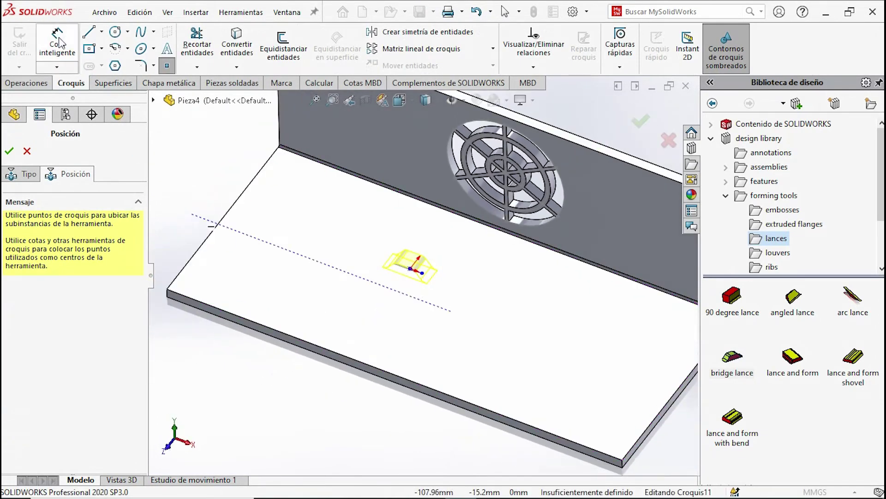
click(413, 275)
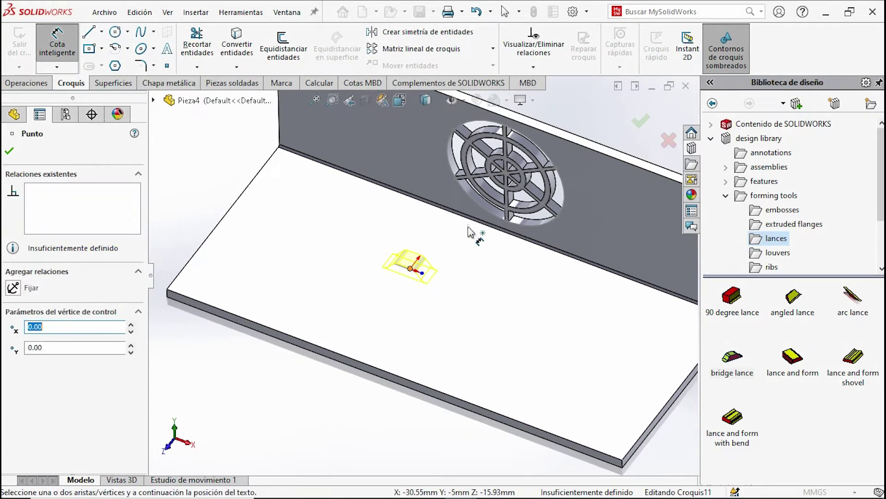
click(485, 223)
click(339, 213)
text(4)
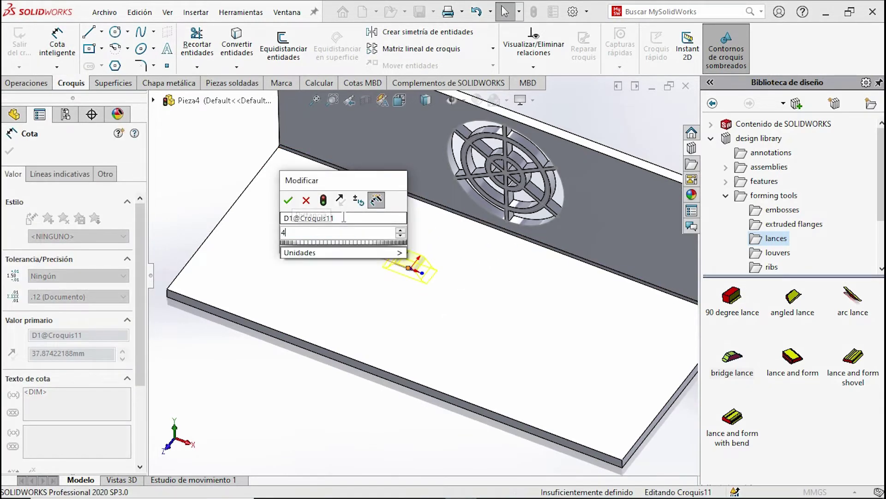
text(0)
key(Return)
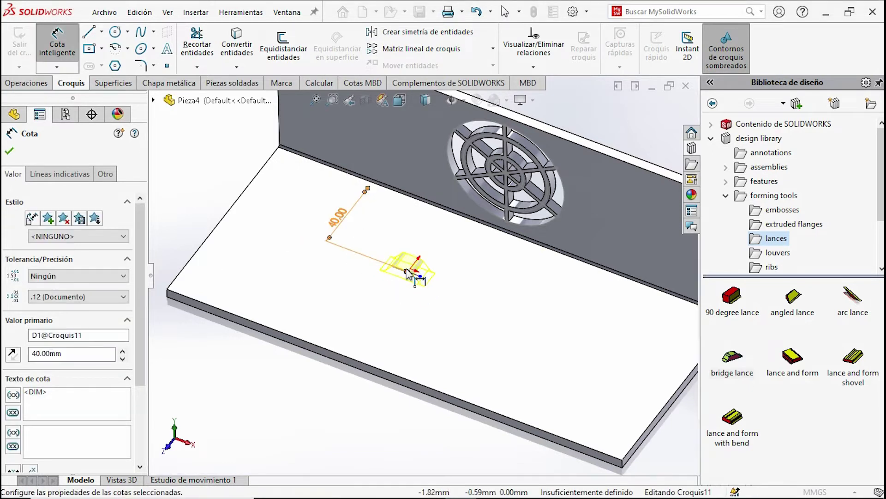
Step: Discard an extra front-edge dimension, finish the lance edit, and reopen bridge lance1 for editing
click(407, 271)
click(258, 337)
key(Escape)
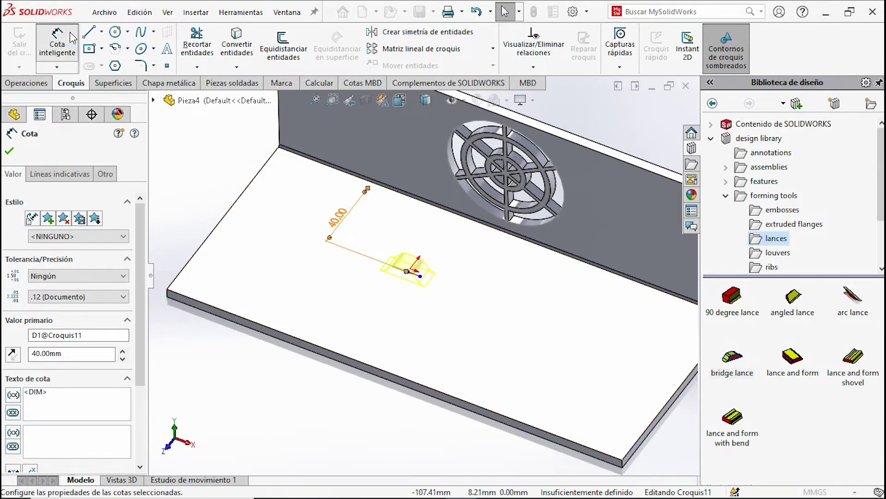
click(71, 39)
click(410, 276)
key(Escape)
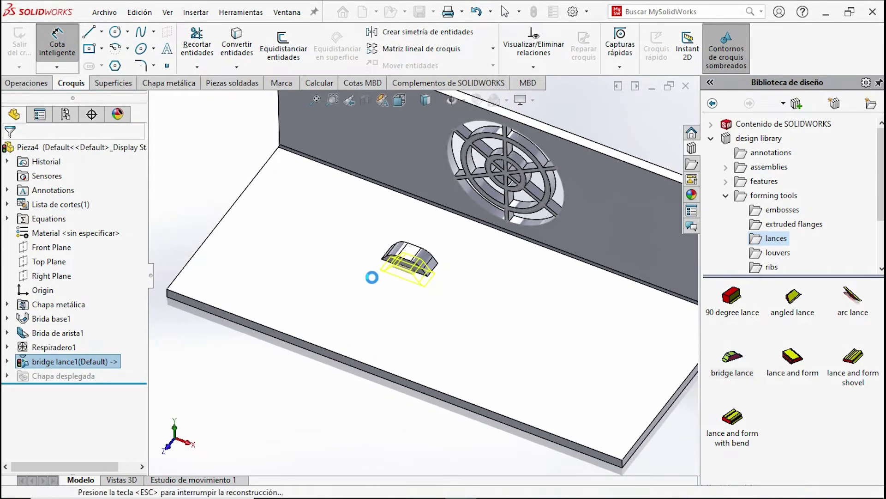
click(70, 361)
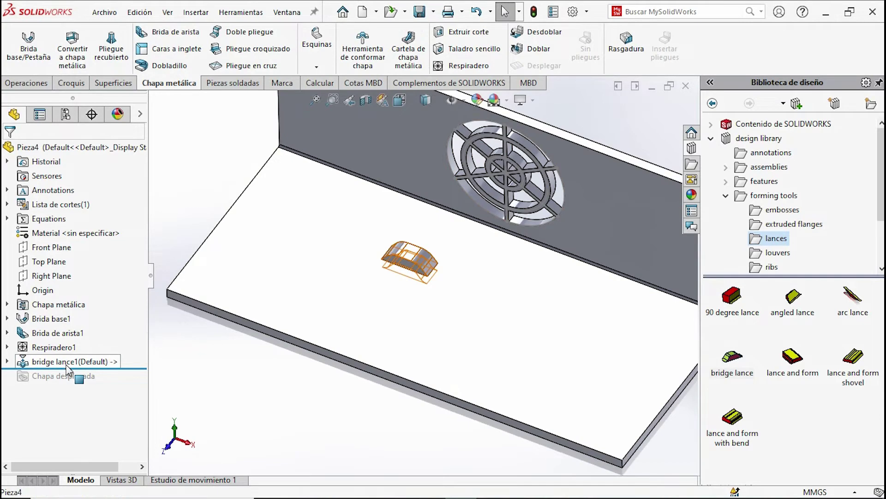
click(83, 339)
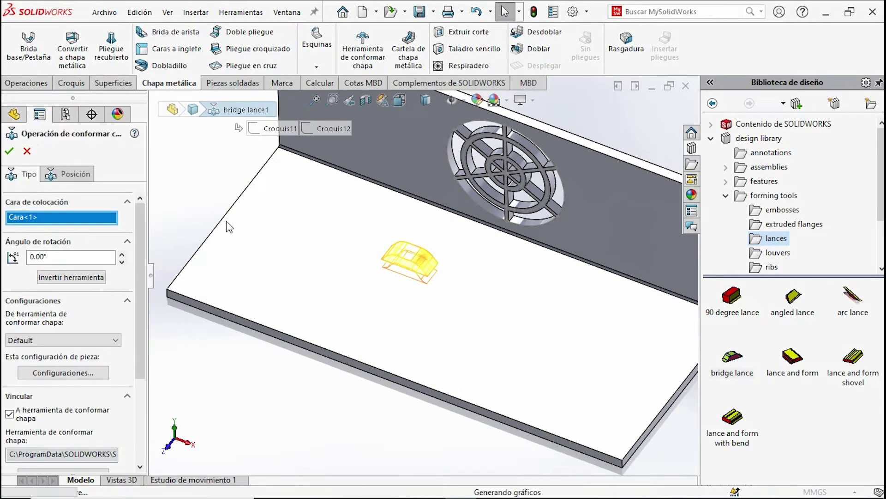
Step: Dimension the bridge lance's centre point 100 mm from the base's left edge and finish the feature
click(74, 173)
click(76, 60)
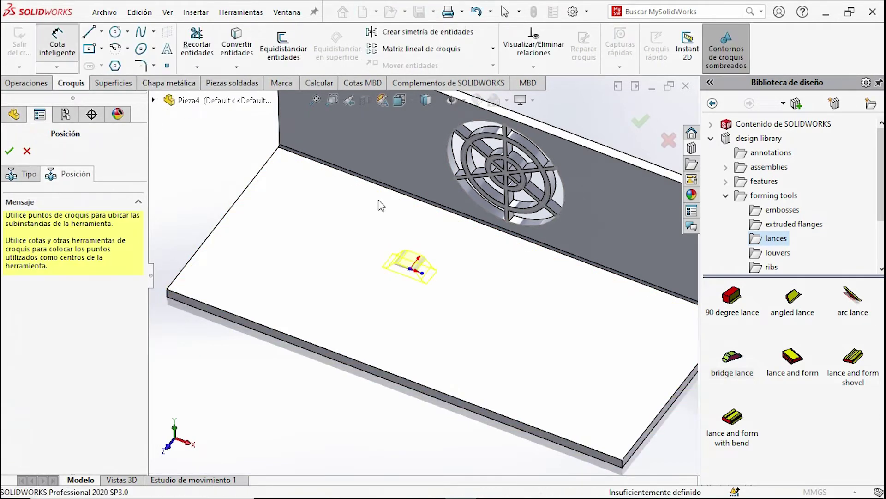
click(421, 274)
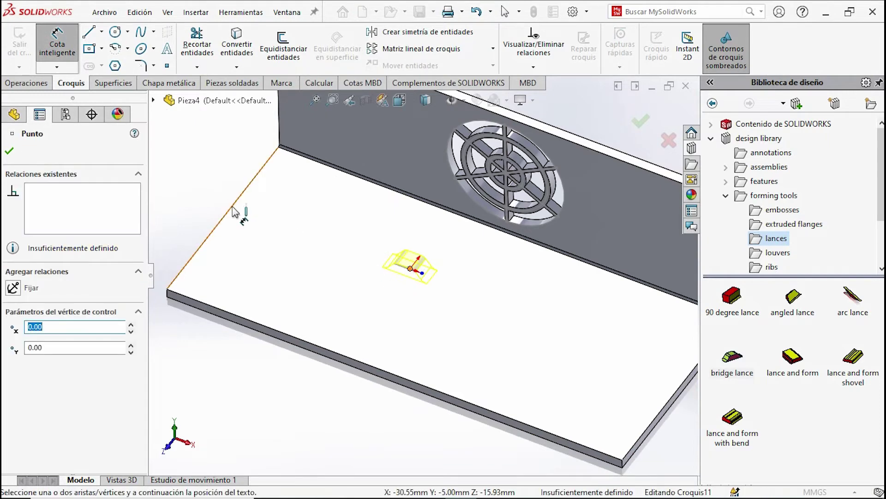
click(233, 208)
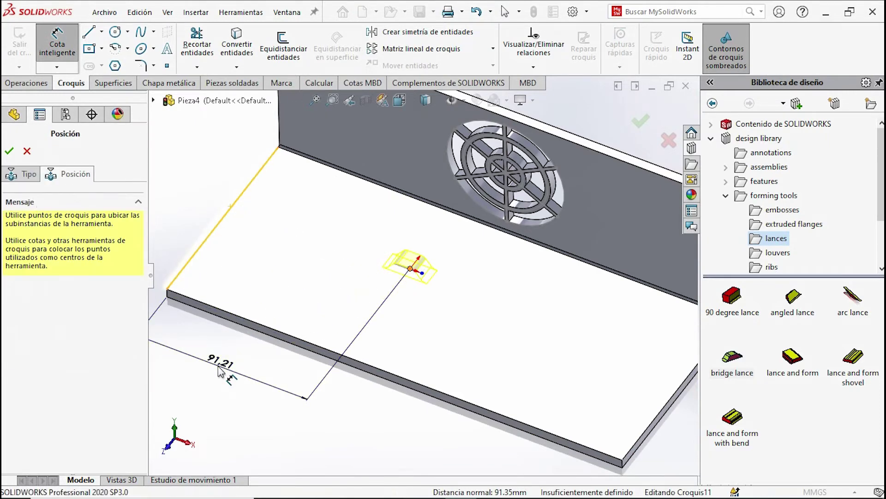
click(221, 369)
key(Return)
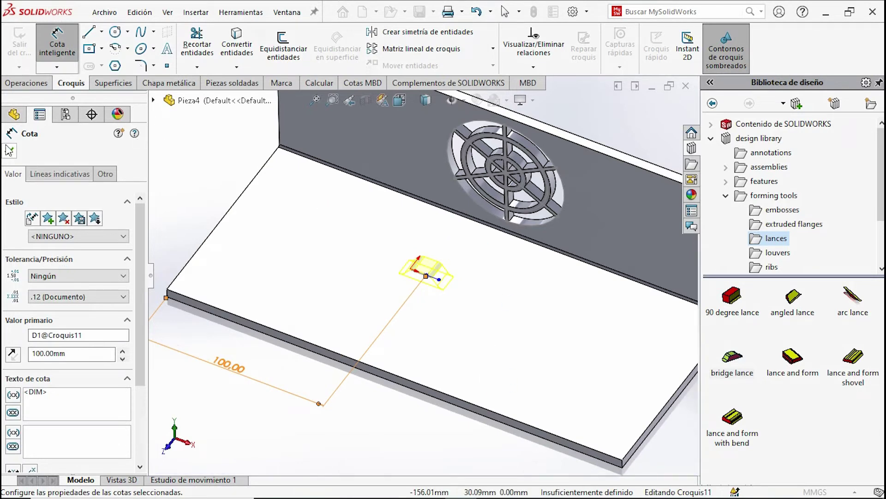
key(Escape)
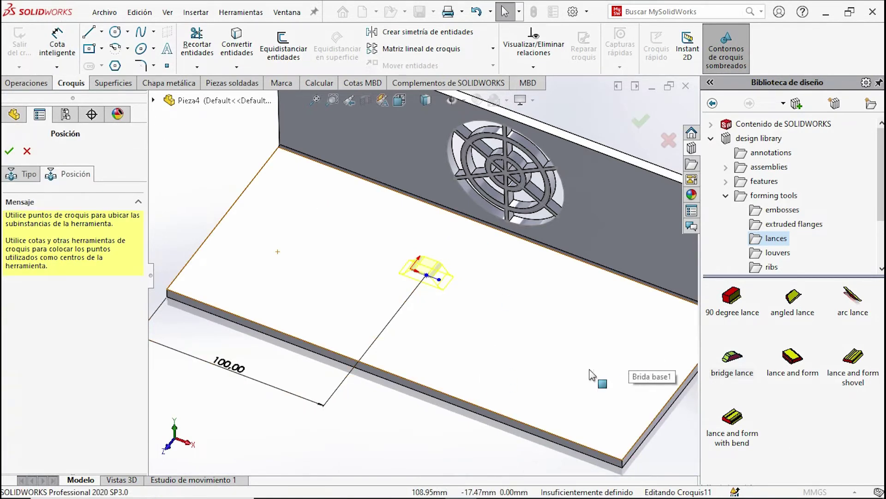
click(9, 151)
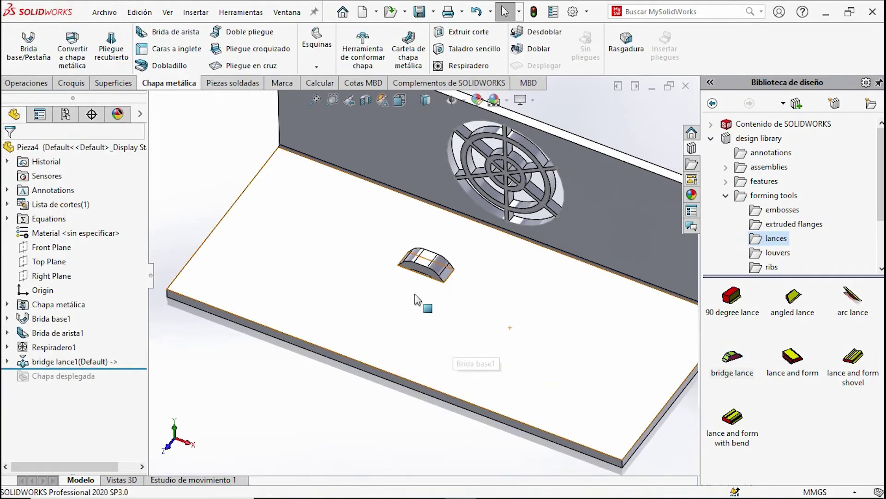
Step: Start a Hole Wizard hole and change its size from M3.5 to M3 clearance
scroll(415, 300, up, 4)
middle_drag(429, 301, 412, 308)
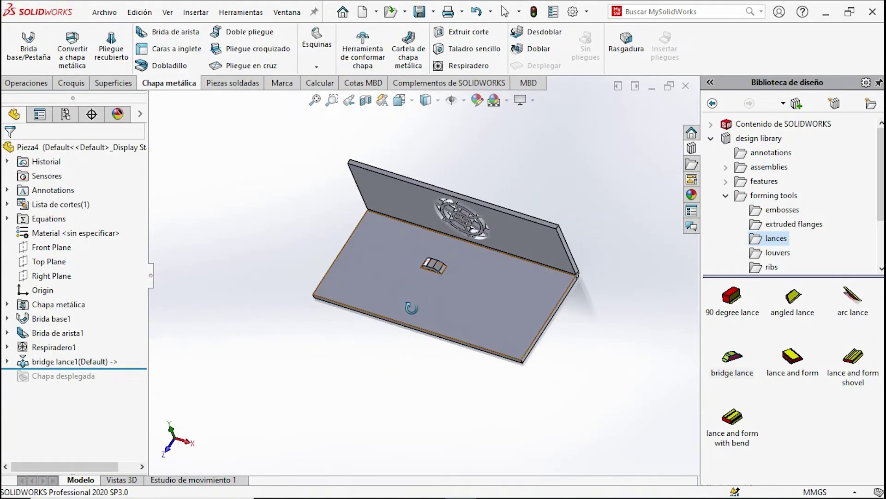
scroll(450, 286, down, 5)
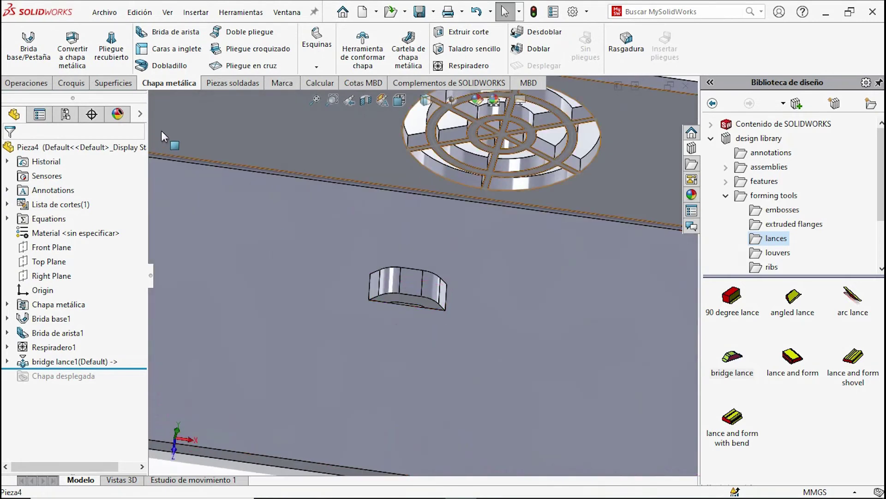
click(27, 82)
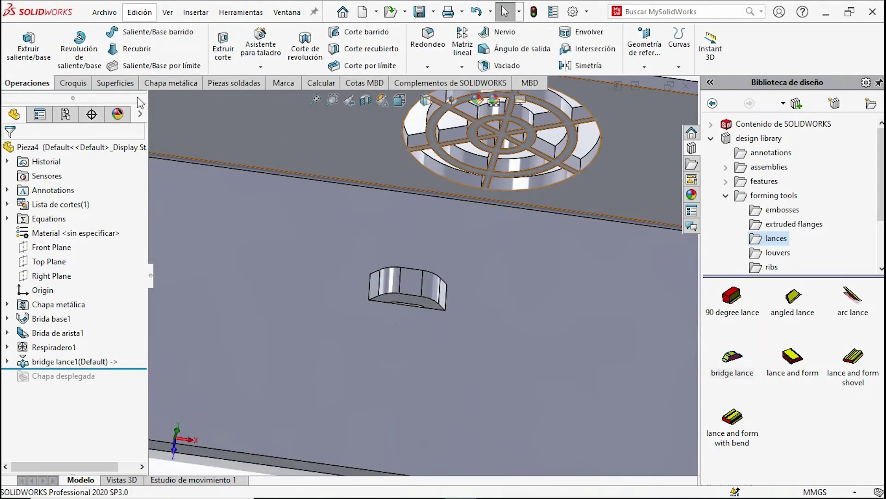
click(267, 46)
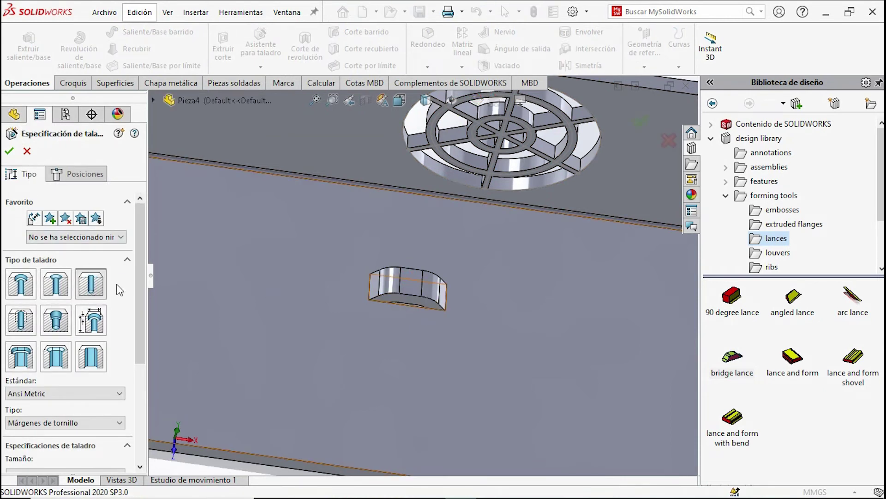
scroll(92, 300, down, 3)
scroll(69, 323, down, 2)
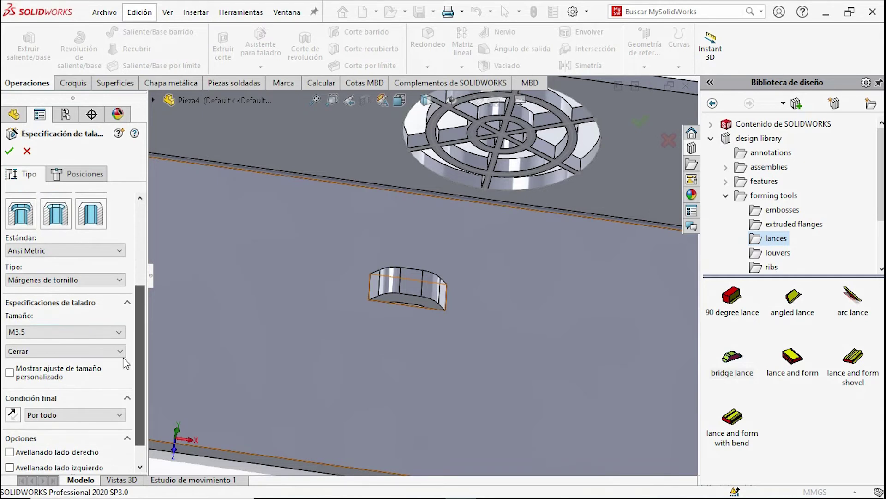
click(47, 333)
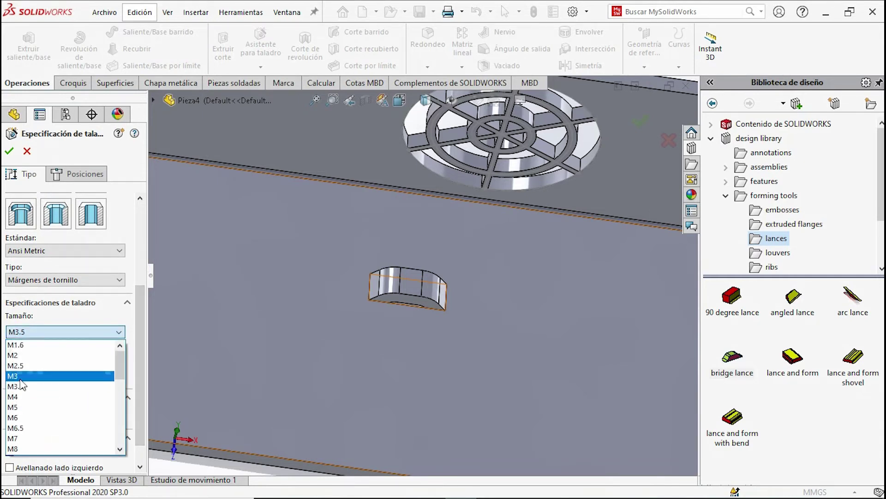
click(28, 379)
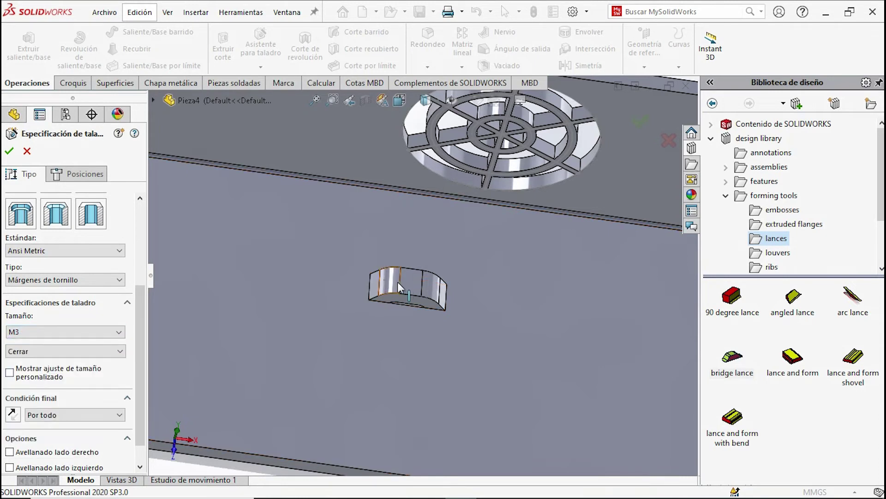
click(79, 176)
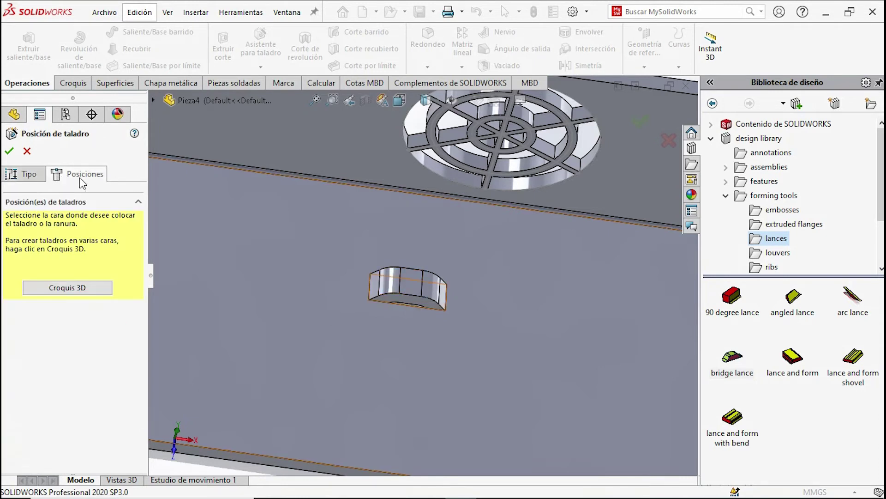
Step: Place a hole centre point on the bridge lance's top face
click(413, 280)
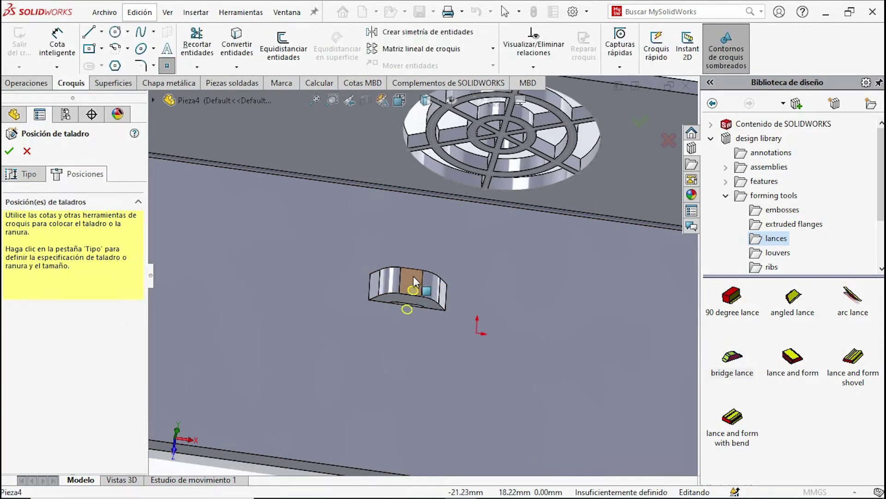
click(412, 281)
key(Escape)
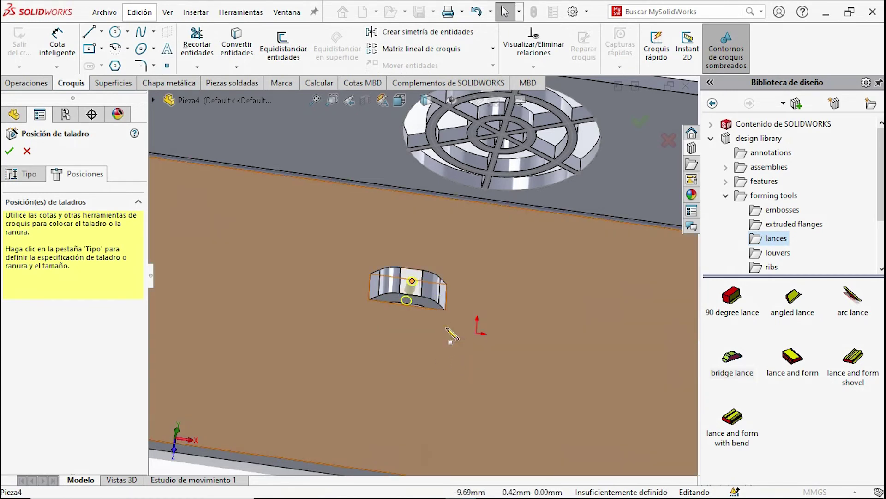
click(92, 32)
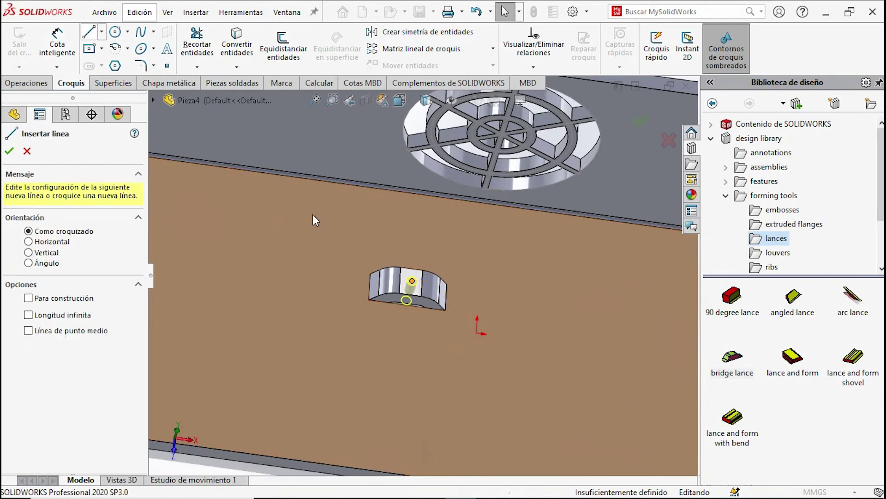
click(28, 152)
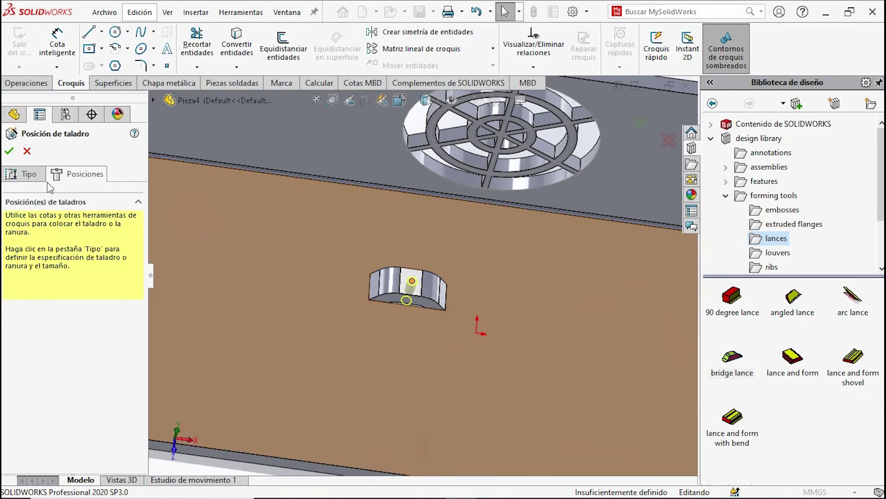
Step: Try dimensioning the hole point from the lance edge, then cancel the hole without adding it
click(57, 43)
scroll(434, 295, down, 5)
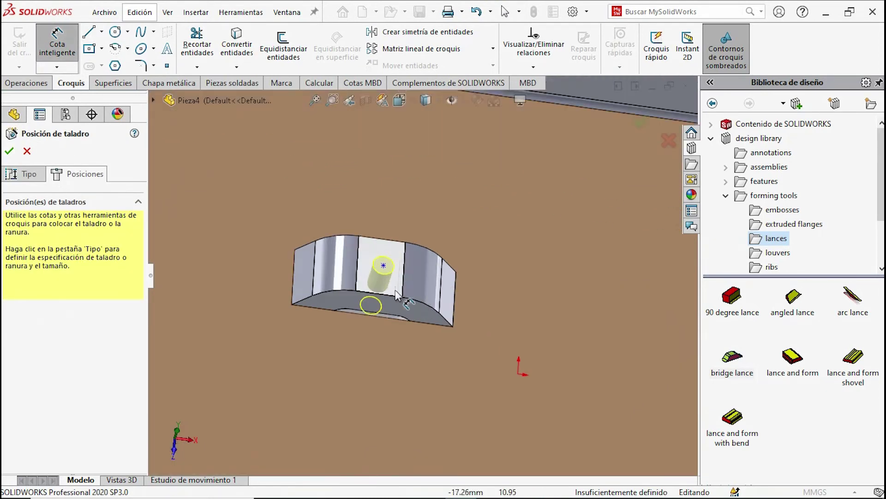
click(377, 290)
key(Escape)
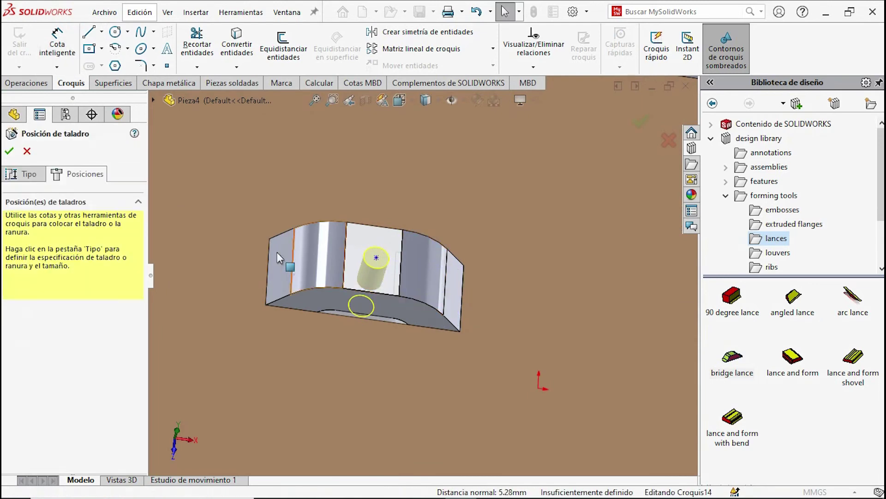
click(27, 150)
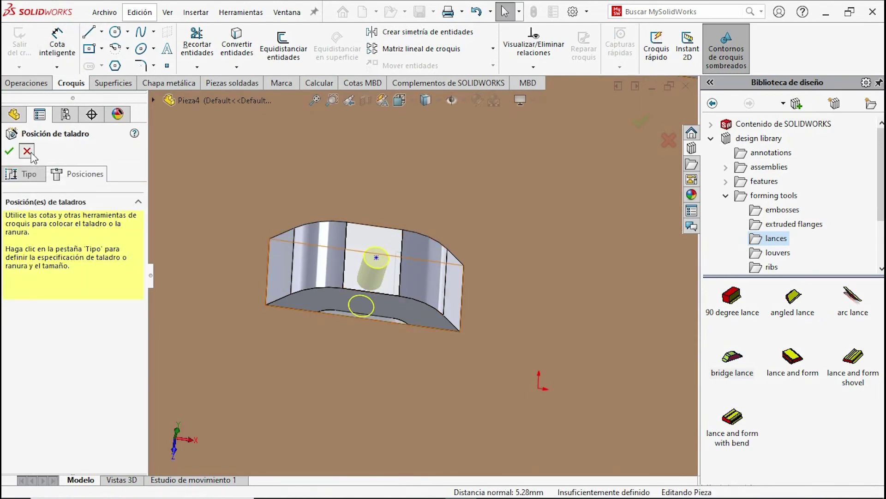
Step: Sketch a single point at the centre of the lance's top face, view it Normal To, and exit
click(83, 83)
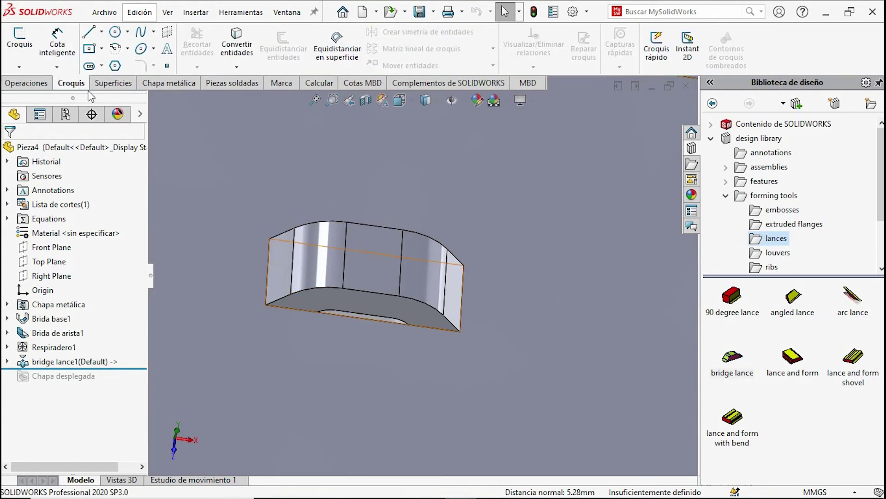
click(167, 66)
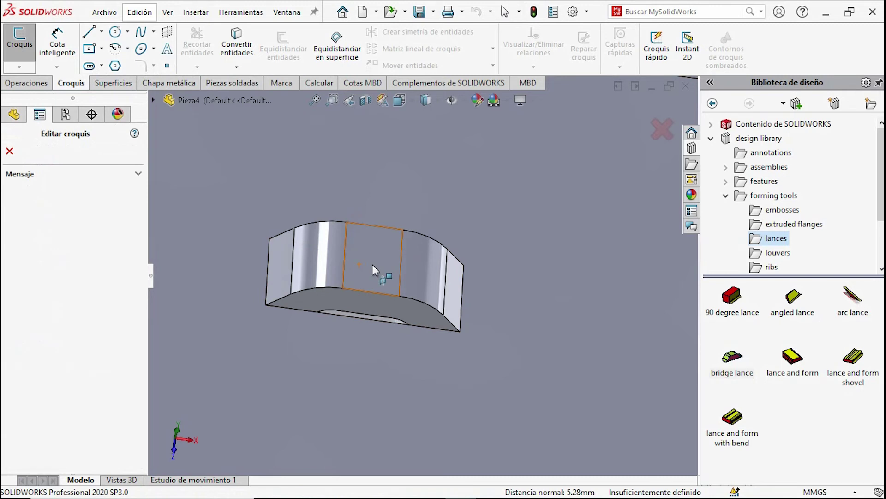
click(372, 264)
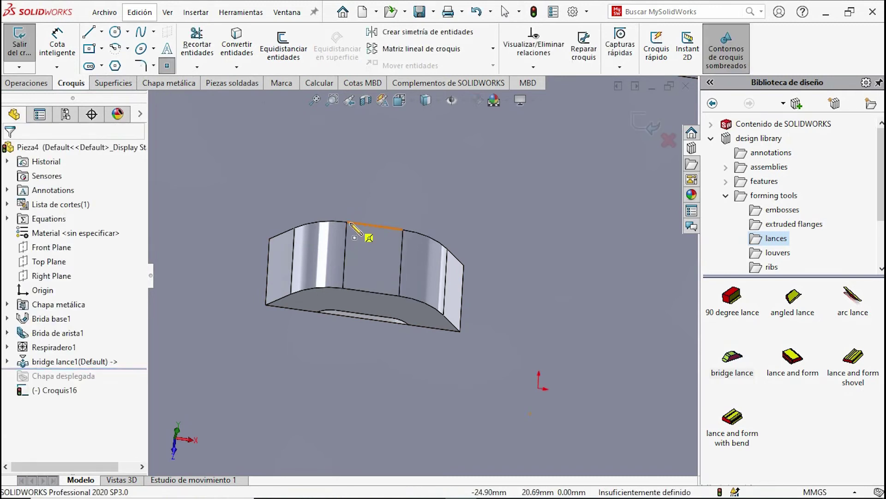
click(374, 259)
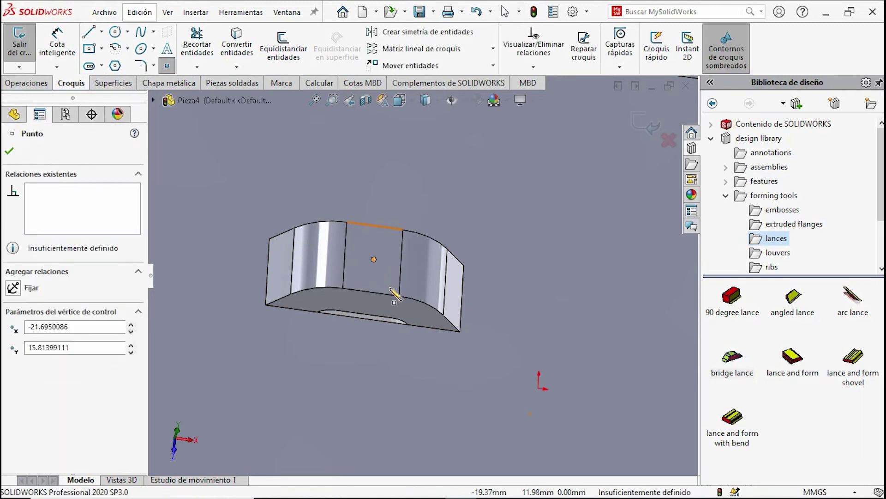
key(Escape)
scroll(370, 203, down, 5)
middle_drag(365, 199, 375, 200)
key(ctrl+8)
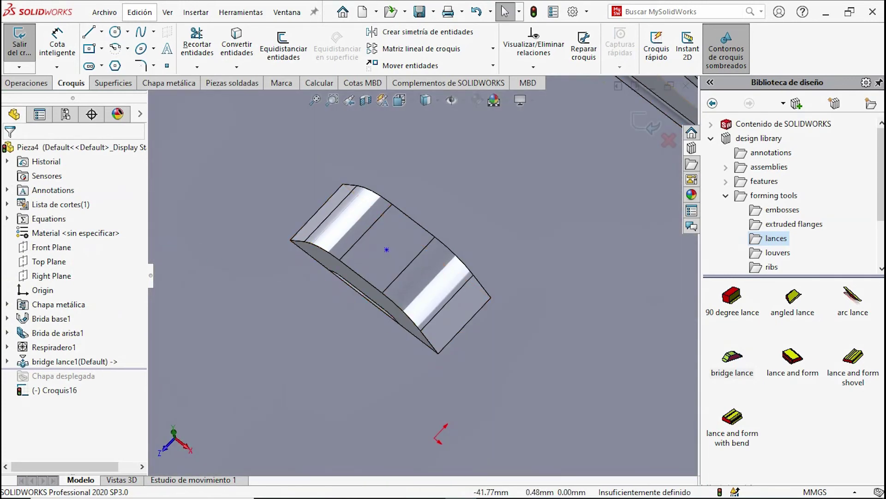
click(40, 83)
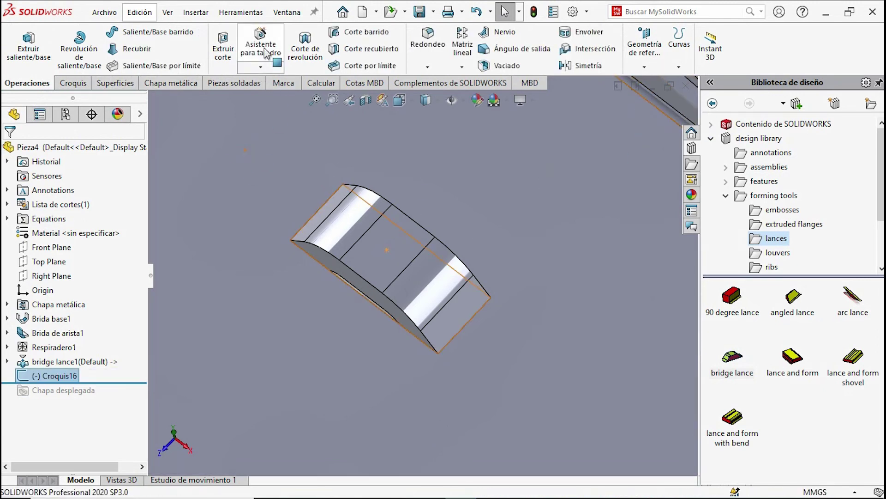
Step: Create the M3 clearance hole at the sketched point on the lance face
click(260, 46)
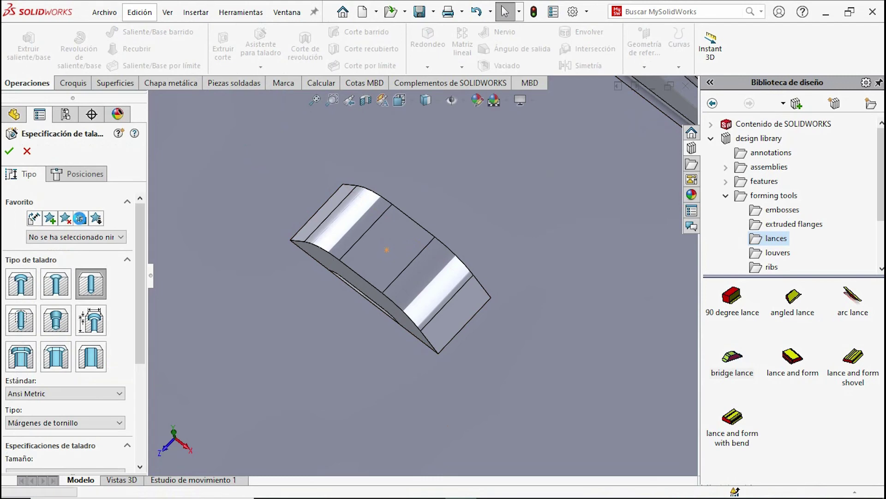
scroll(128, 333, down, 3)
scroll(128, 334, up, 3)
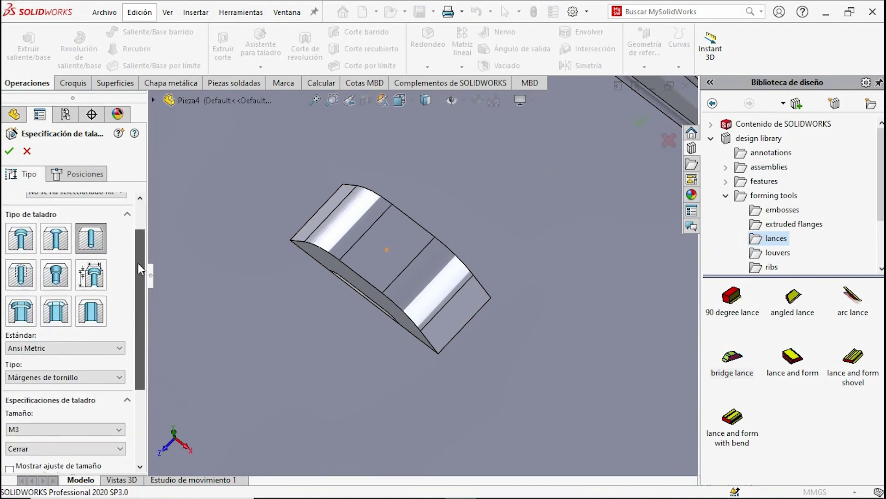
drag(139, 251, 137, 255)
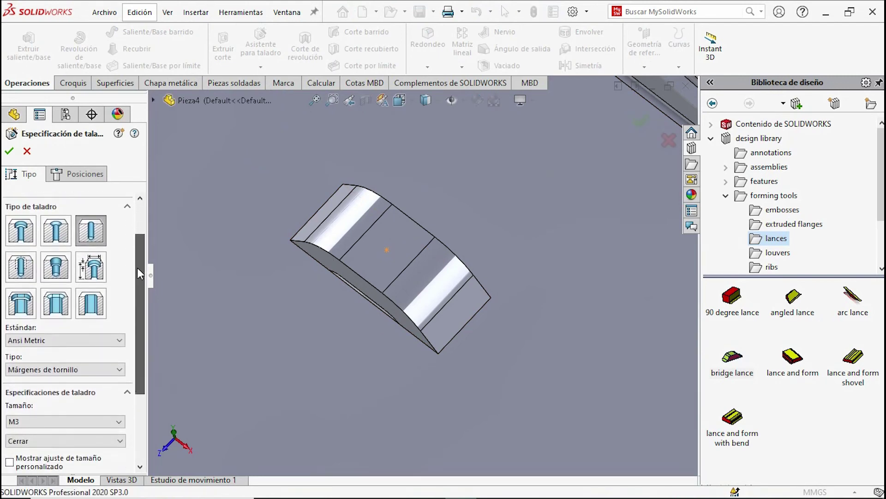
click(77, 173)
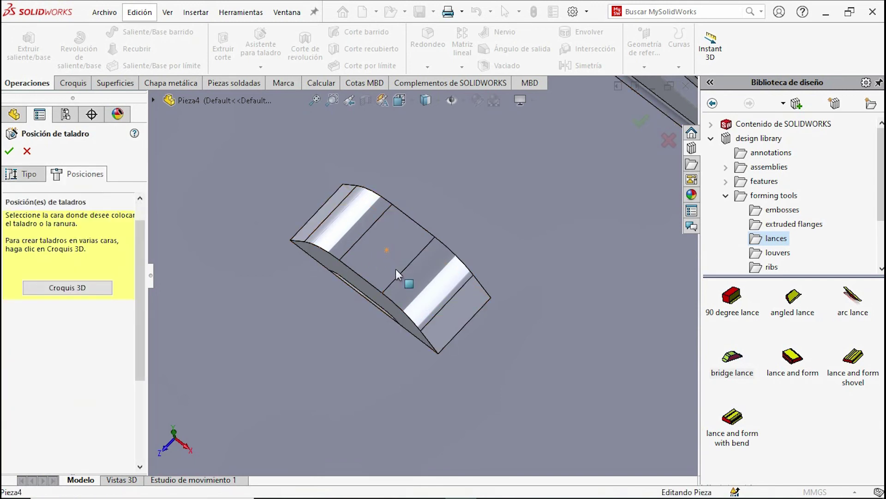
click(395, 255)
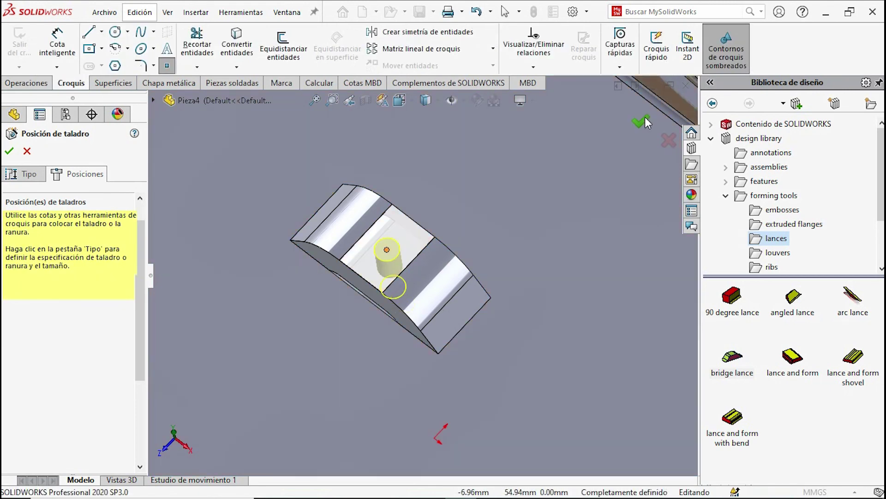
key(Return)
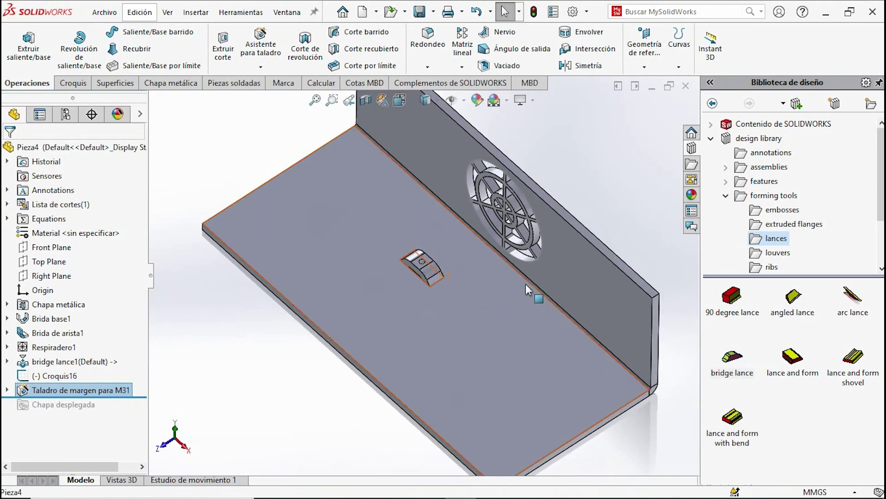
Step: Switch to the isometric view to show the whole finished part
key(ctrl+7)
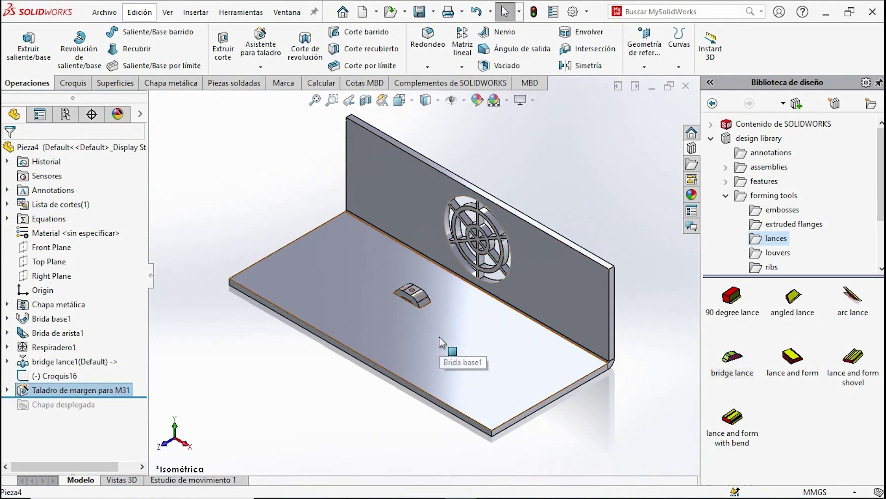